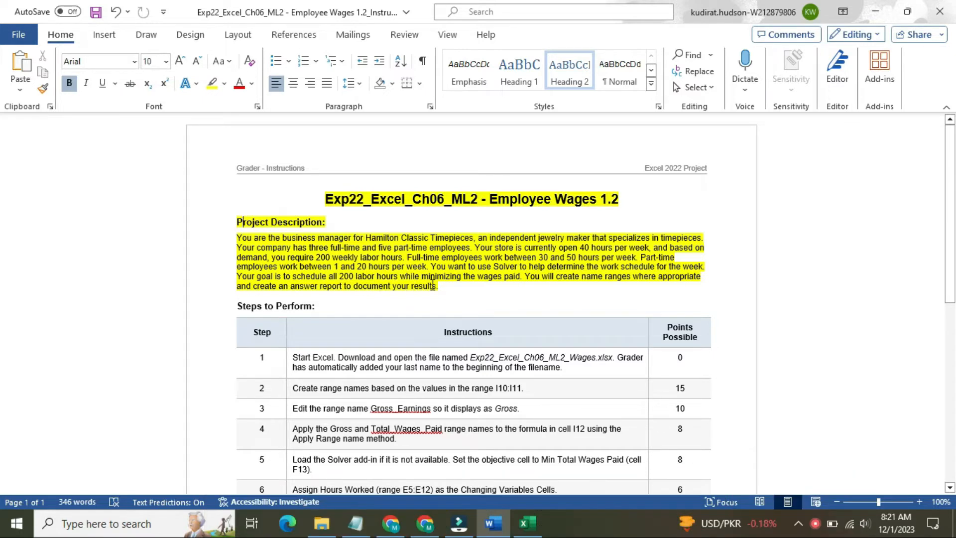
- Remove the yellow highlight from the document title and the Project Description text
drag(439, 286, 328, 191)
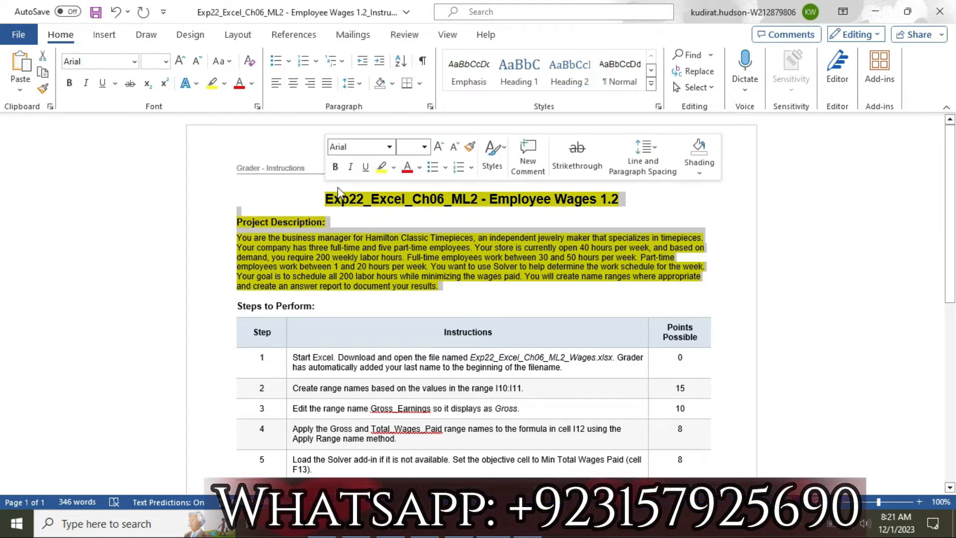
click(394, 168)
click(411, 282)
click(547, 302)
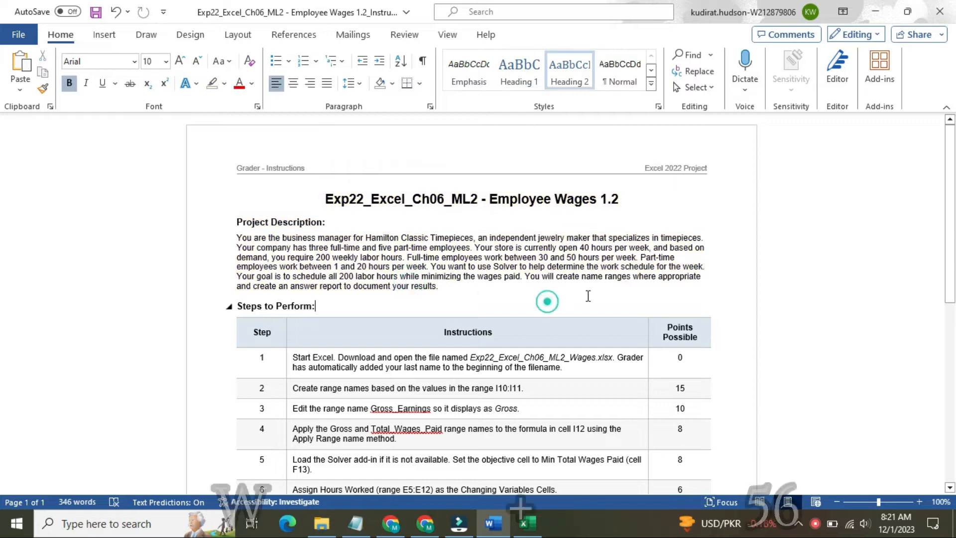
- Set the step 1 instruction text in the table to 16 pt and highlight it in yellow
scroll(5, 234, down, 5)
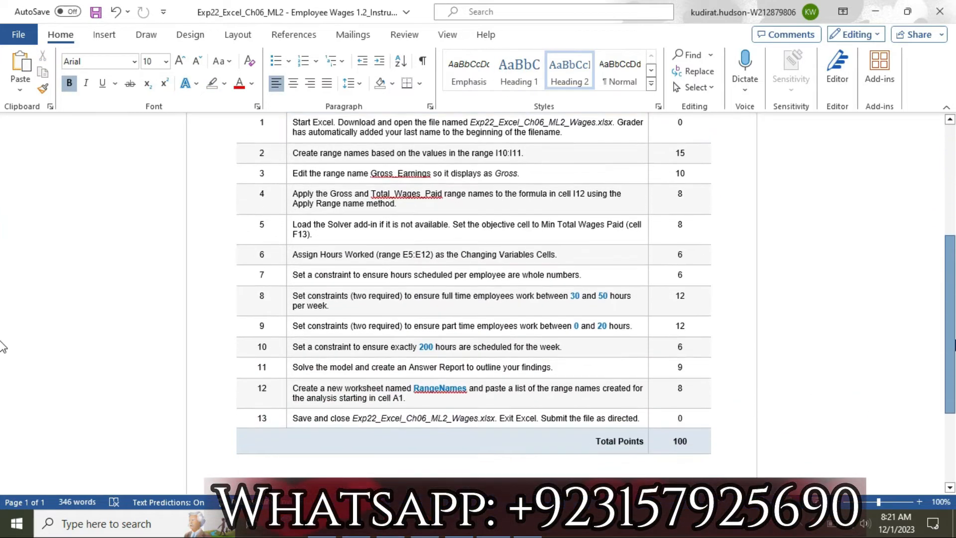
scroll(4, 347, down, 2)
scroll(3, 387, up, 3)
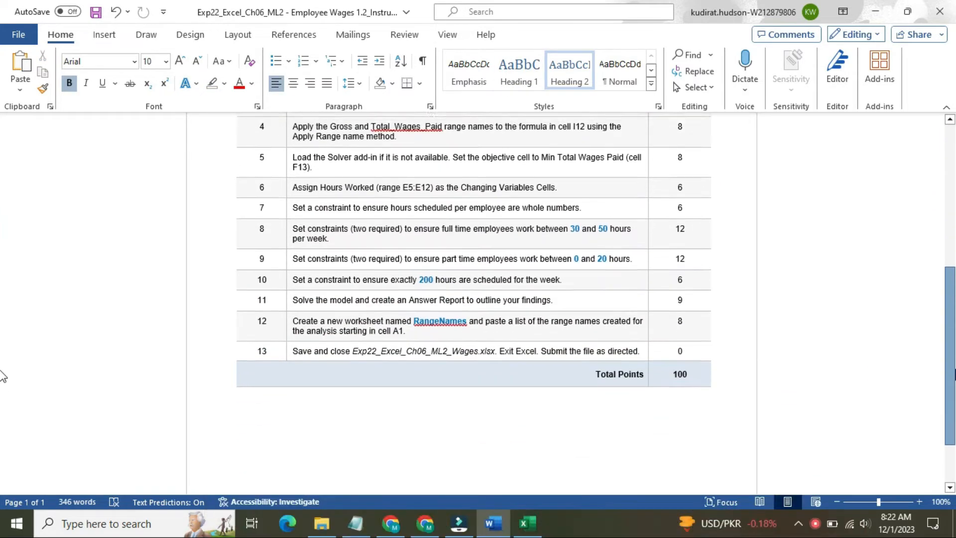
scroll(951, 315, down, 1)
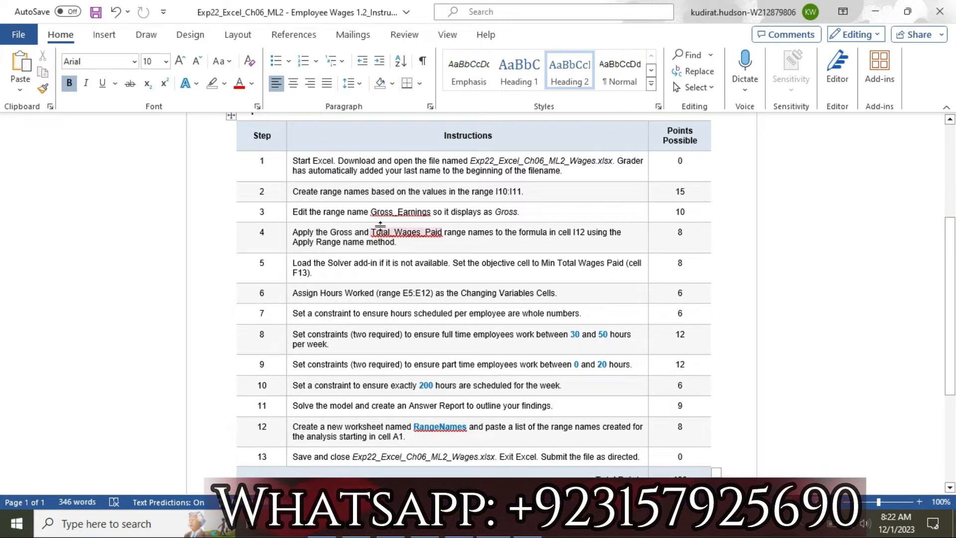
click(285, 173)
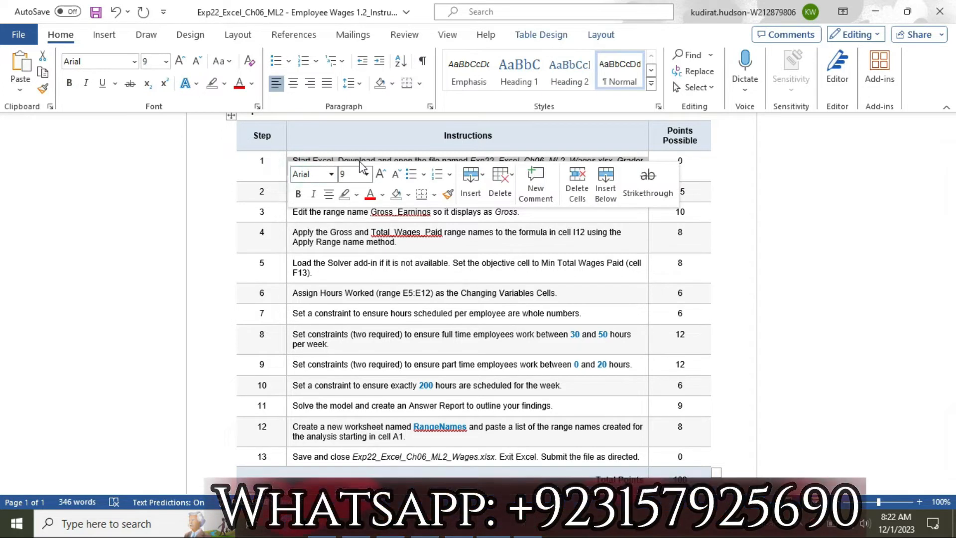
click(367, 174)
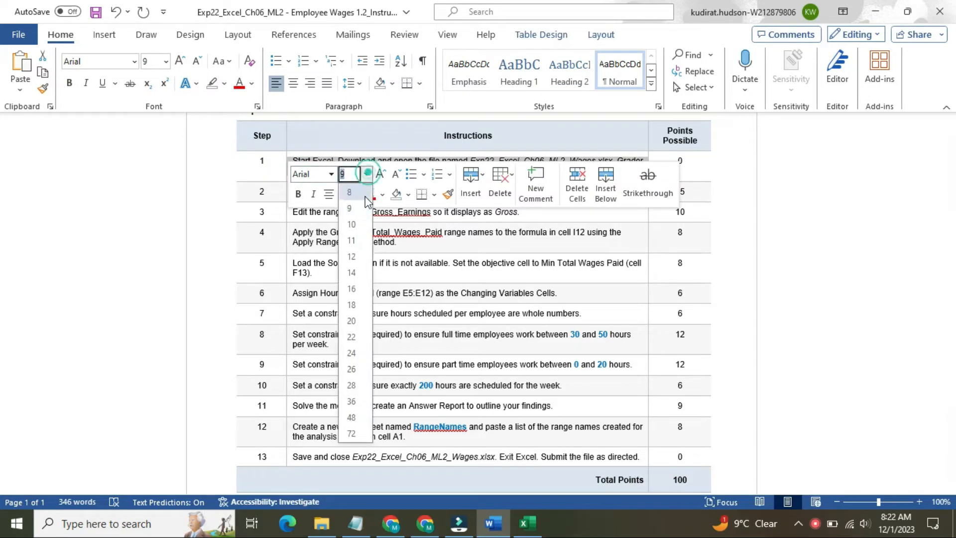
click(351, 288)
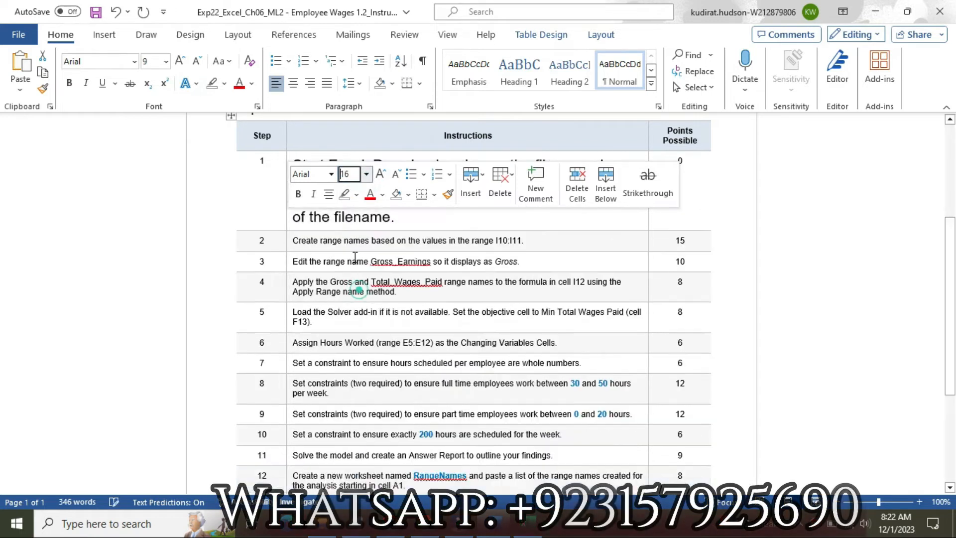
click(356, 195)
click(345, 244)
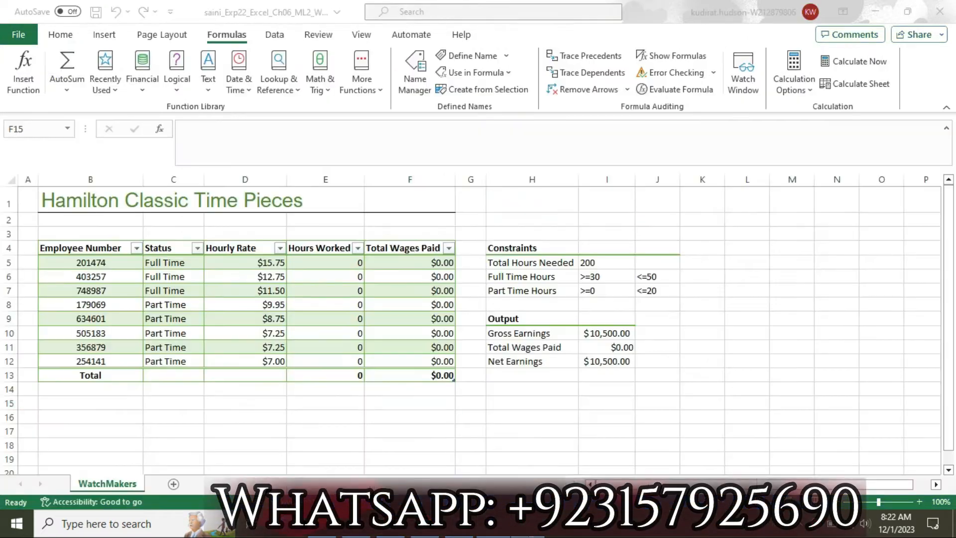
- Look over the WatchMakers worksheet in Excel, including its wage table, constraints and output section
click(577, 418)
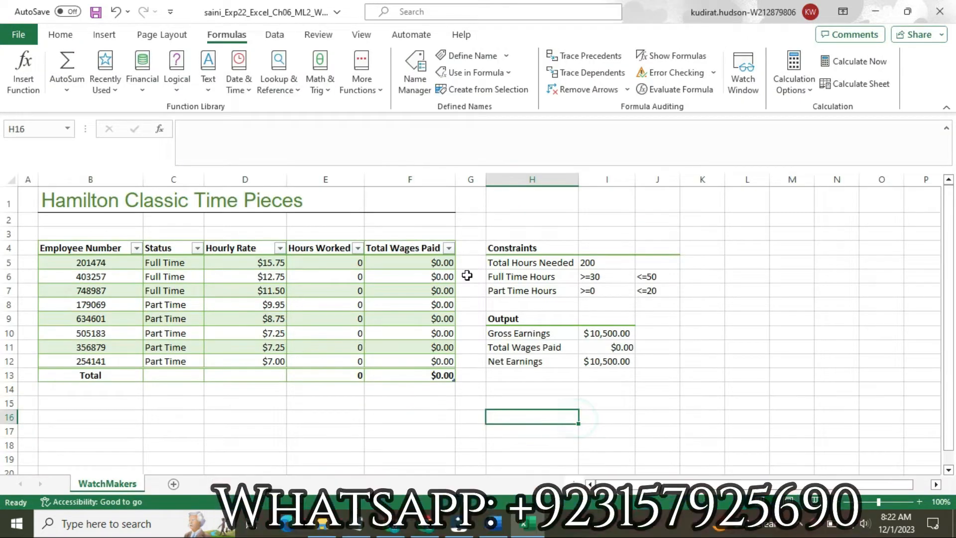
drag(950, 300, 950, 269)
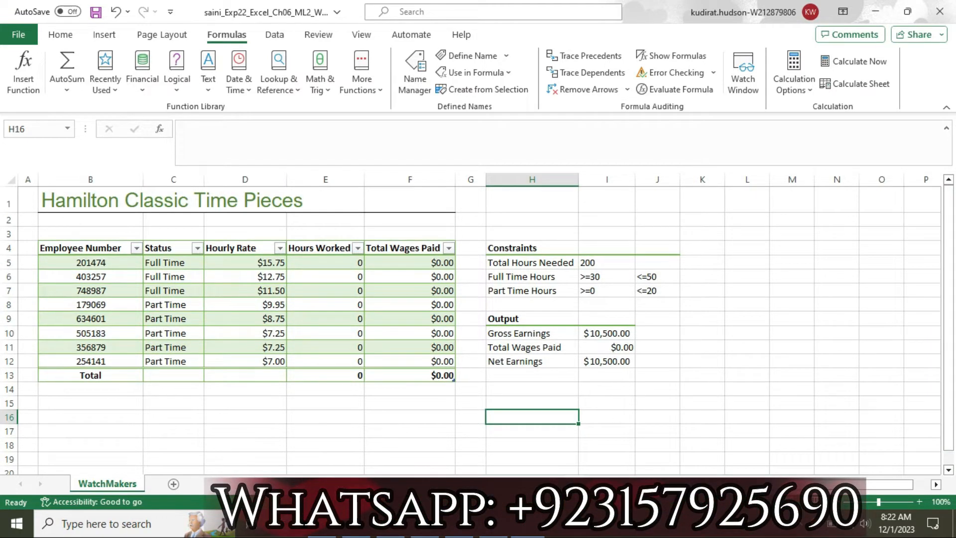
- Switch back to the instructions in Word, set the step 1 text to 9 pt and remove its highlight
key(alt+Tab)
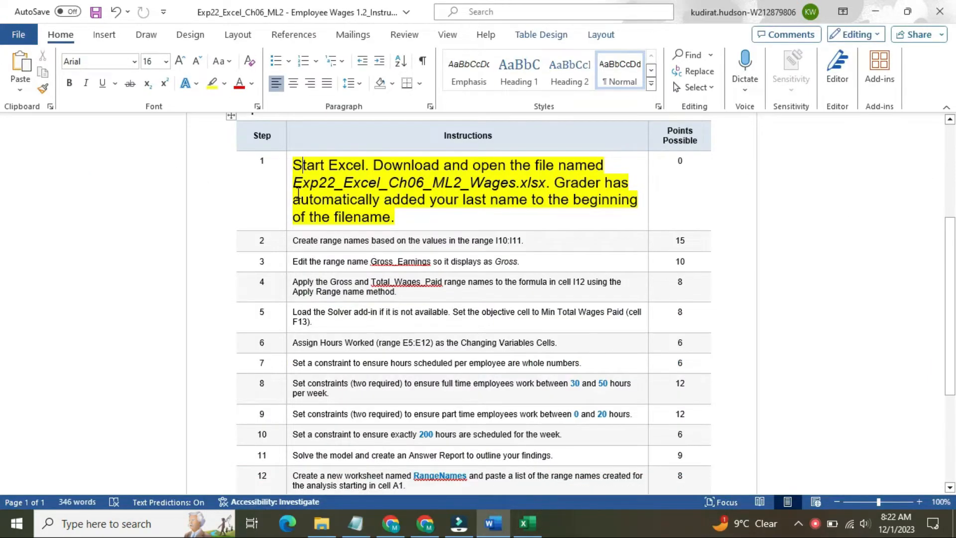
click(287, 171)
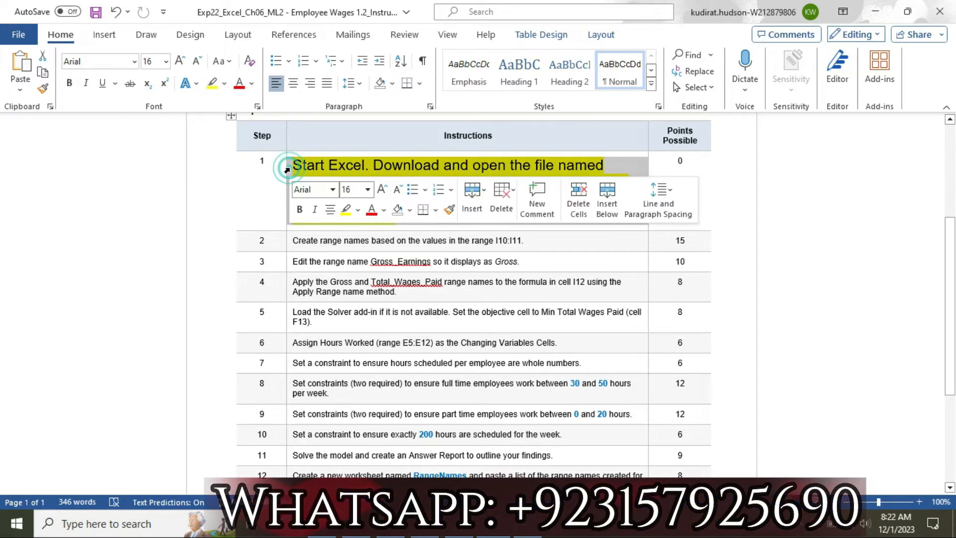
click(367, 189)
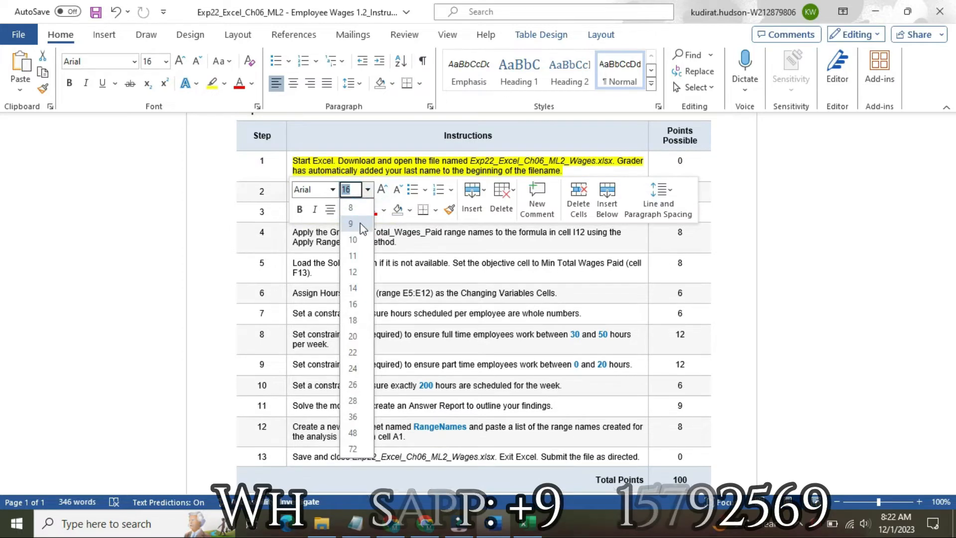
click(351, 224)
click(358, 210)
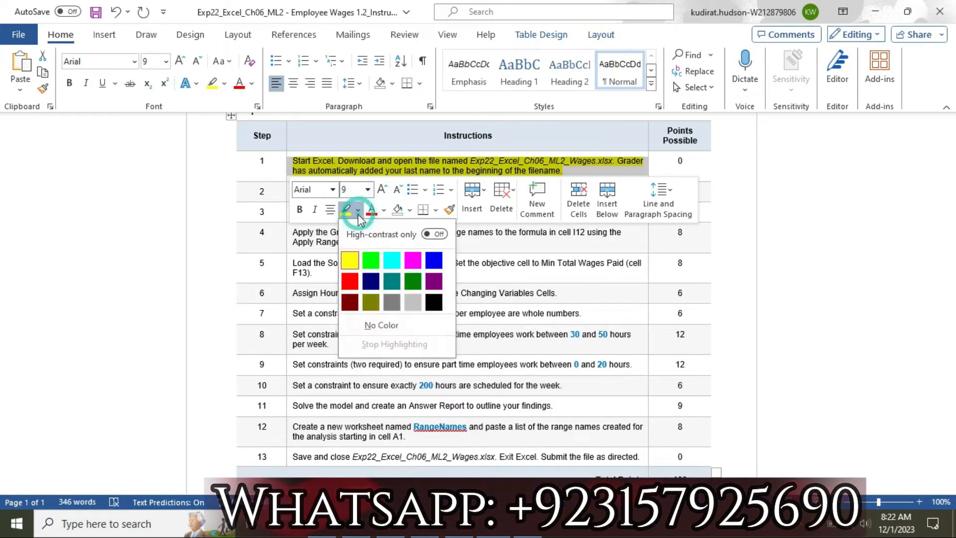
click(373, 324)
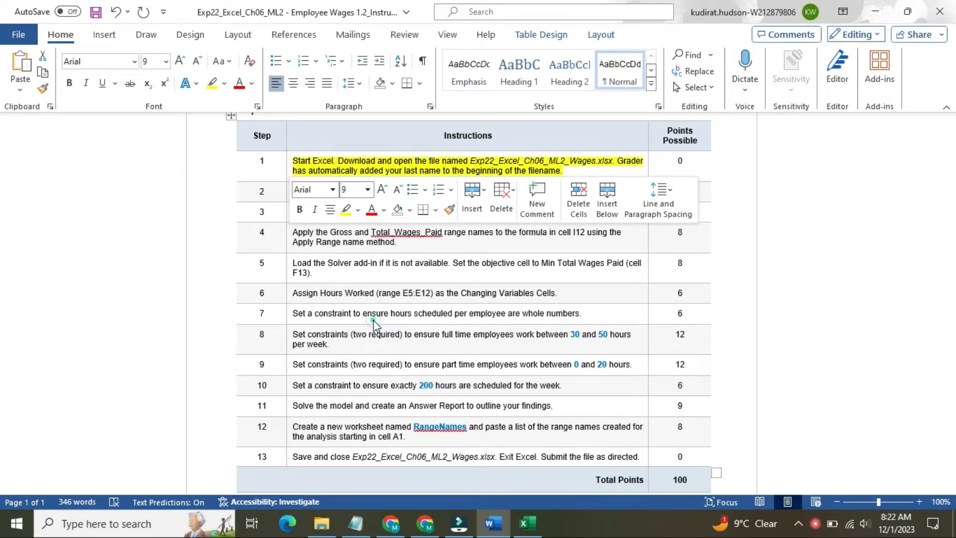
click(367, 312)
- Set the step 2 instruction text to 16 pt, highlight it in yellow and select the range reference I10:I11 in it
click(287, 191)
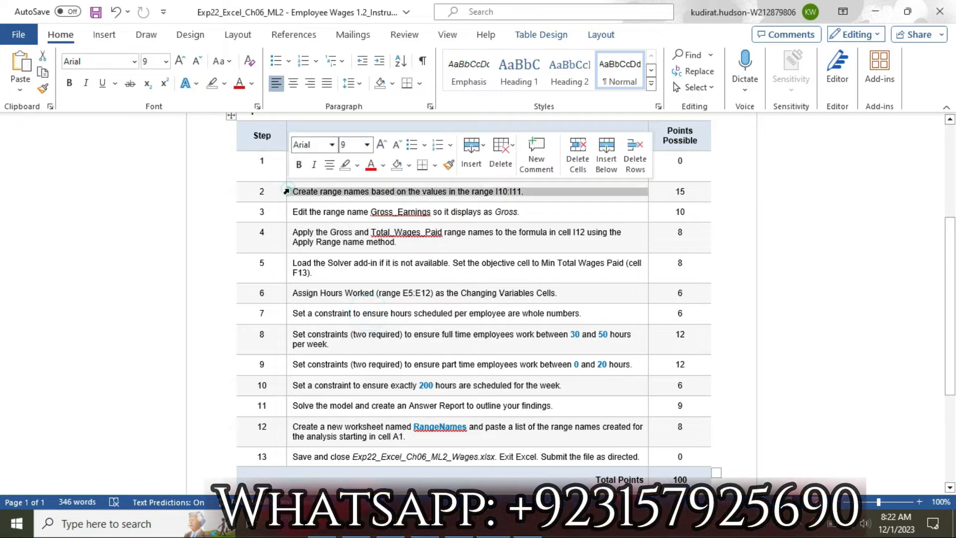
click(366, 145)
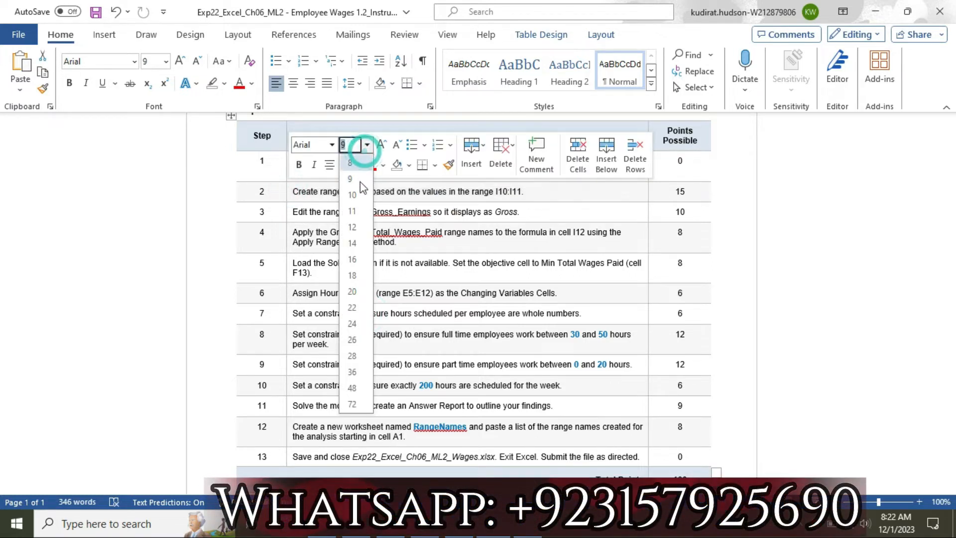
click(352, 259)
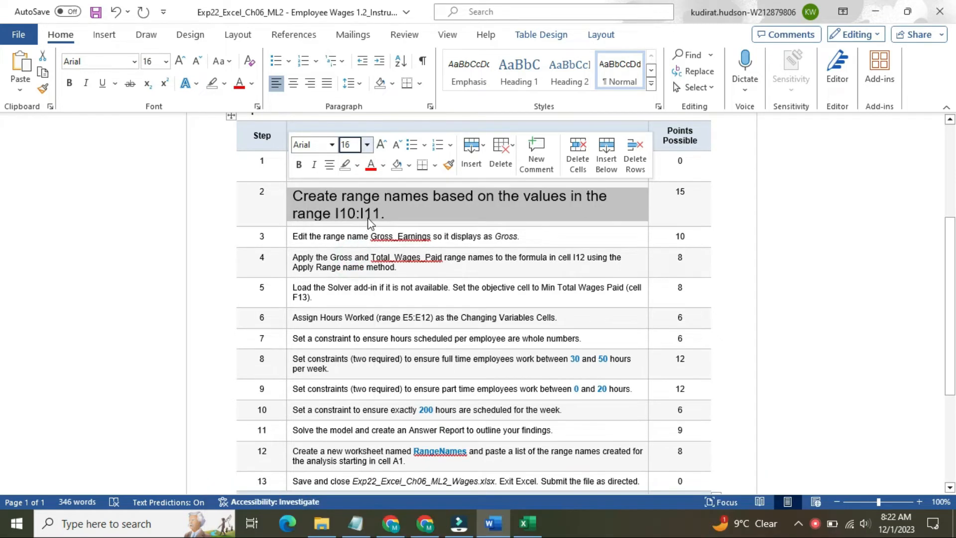
click(358, 166)
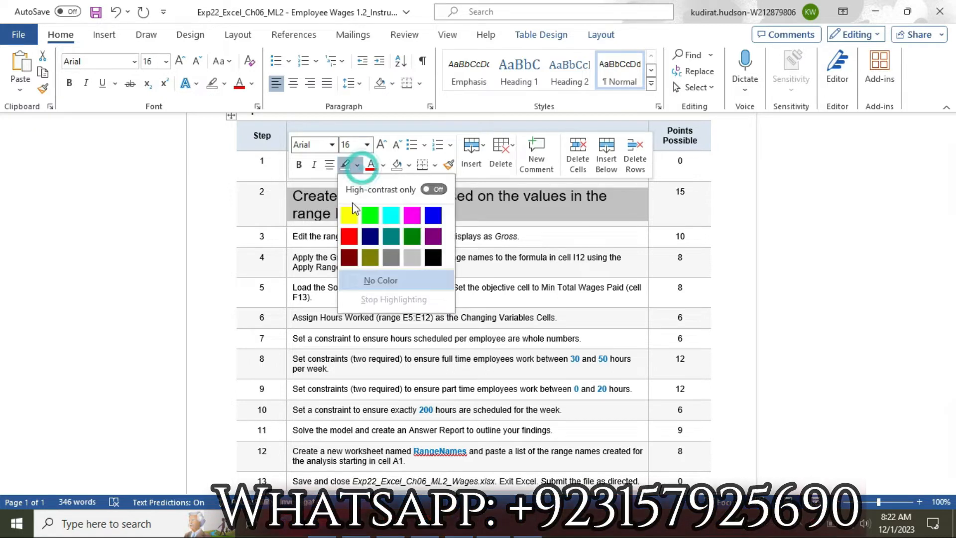
click(350, 214)
click(302, 196)
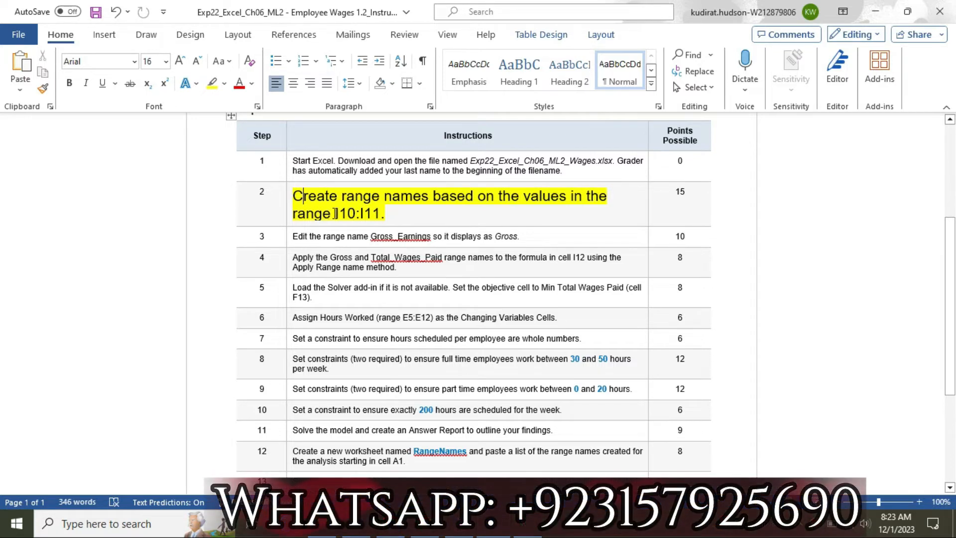
drag(335, 213, 365, 213)
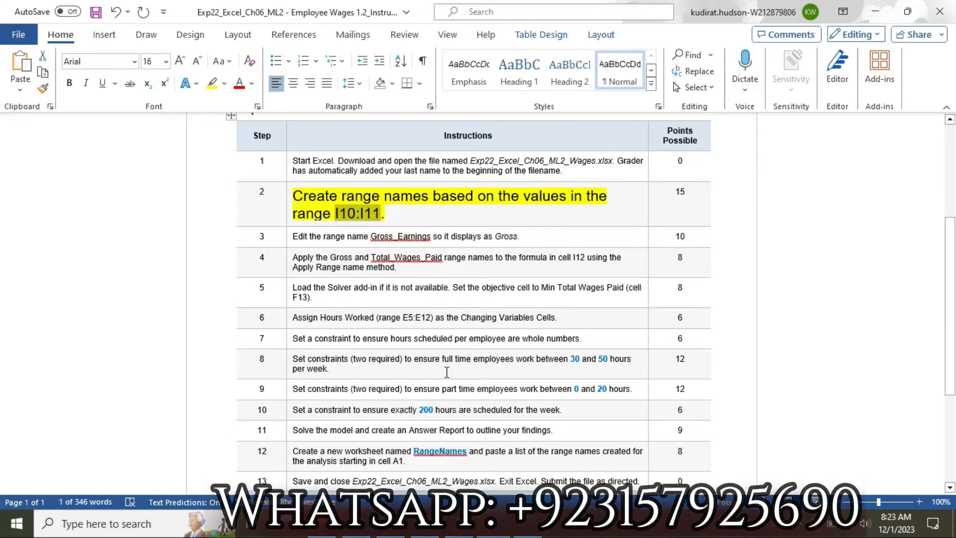
- Switch to the Excel workbook, select the range I10:I11 and name it Gross
click(527, 524)
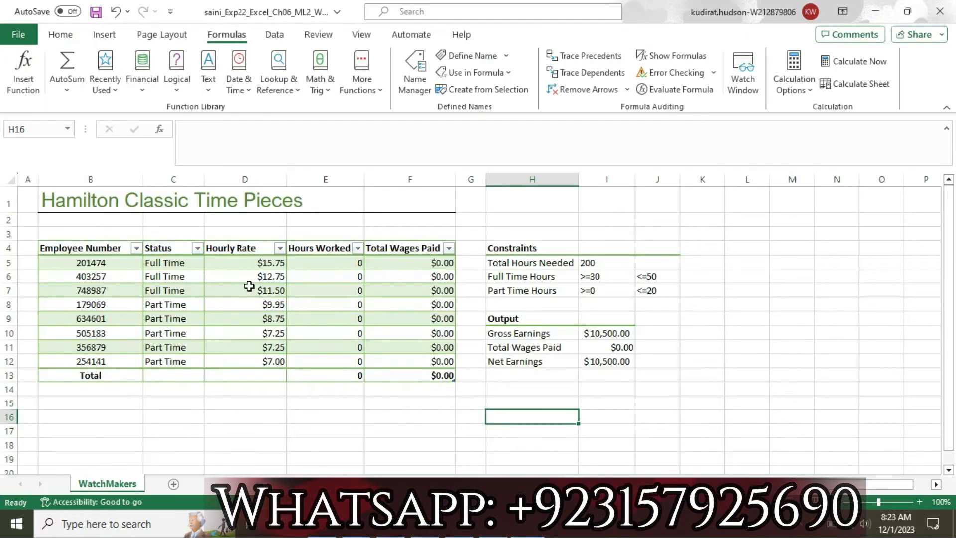
text(I10:I11)
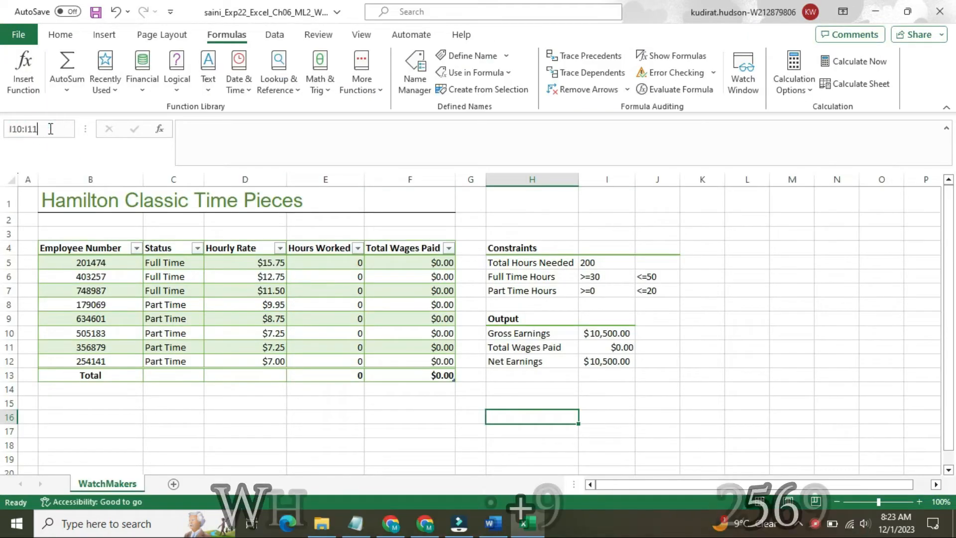
key(Return)
click(51, 129)
text(Gross)
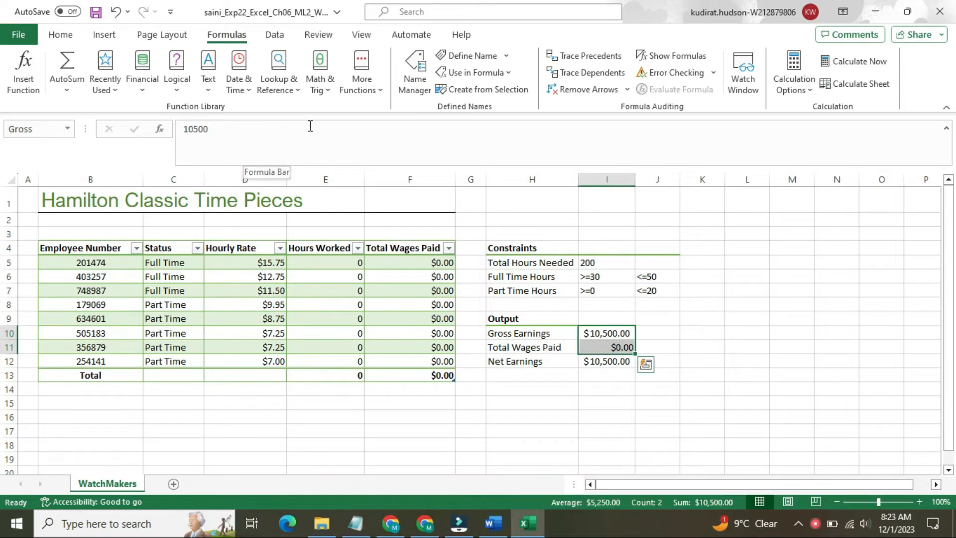
- Check the name and cell reference of the Gross range name in the Name Manager
click(273, 35)
click(230, 34)
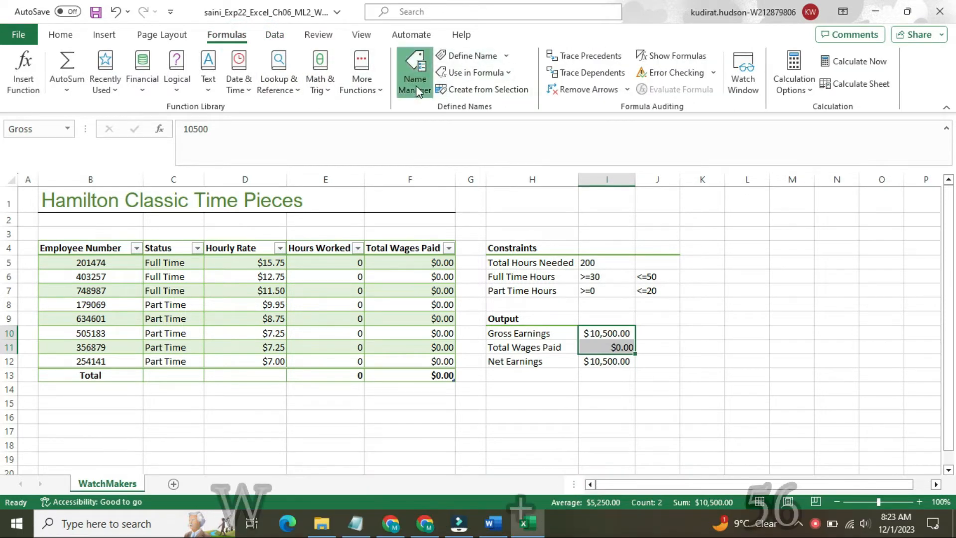
click(416, 86)
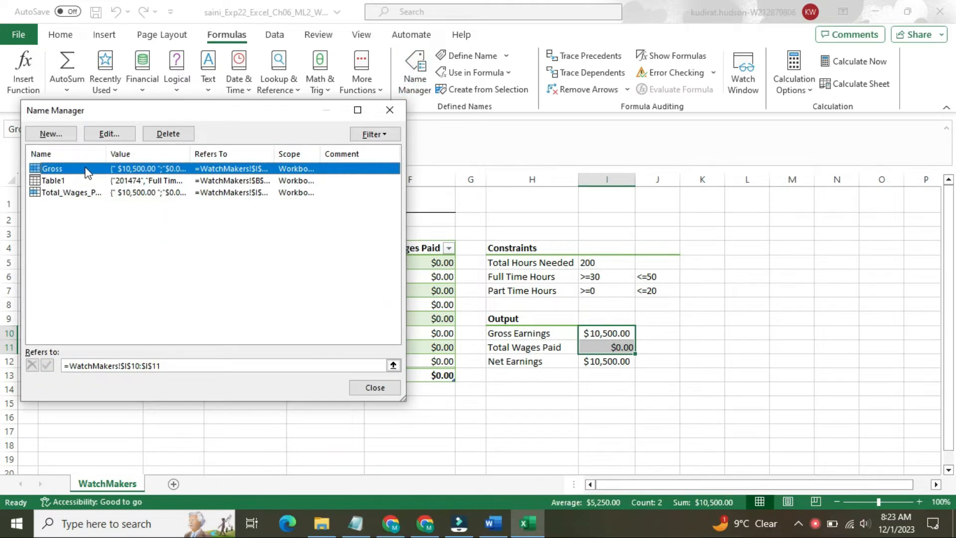
click(109, 133)
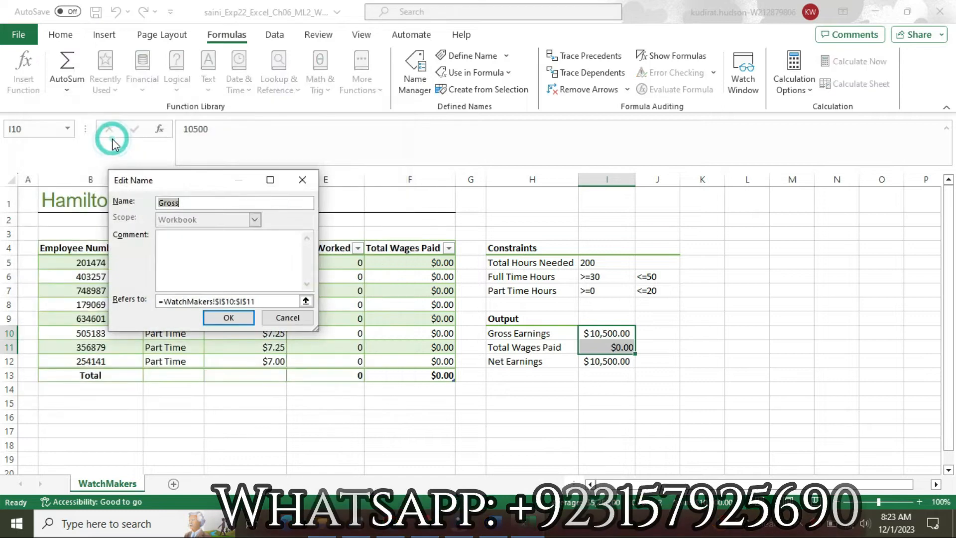
click(194, 202)
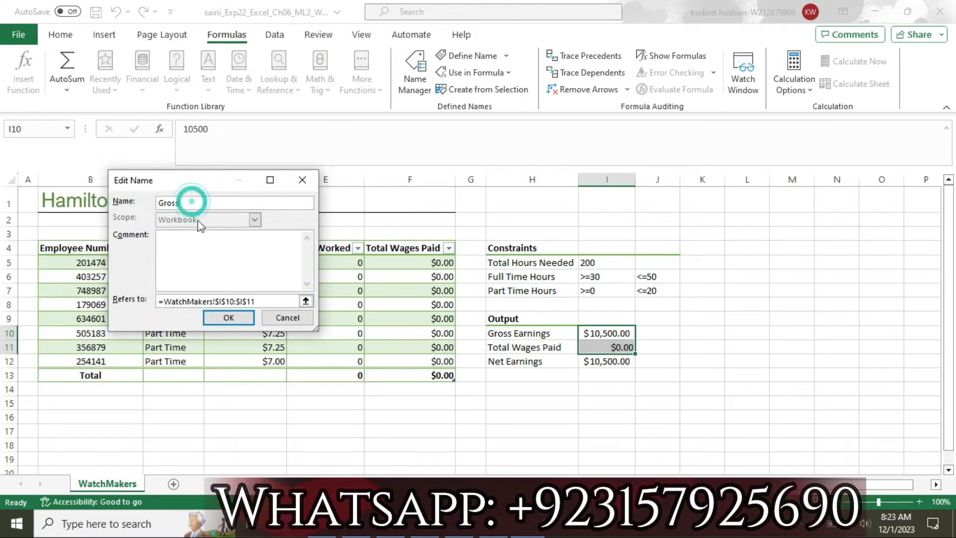
click(237, 319)
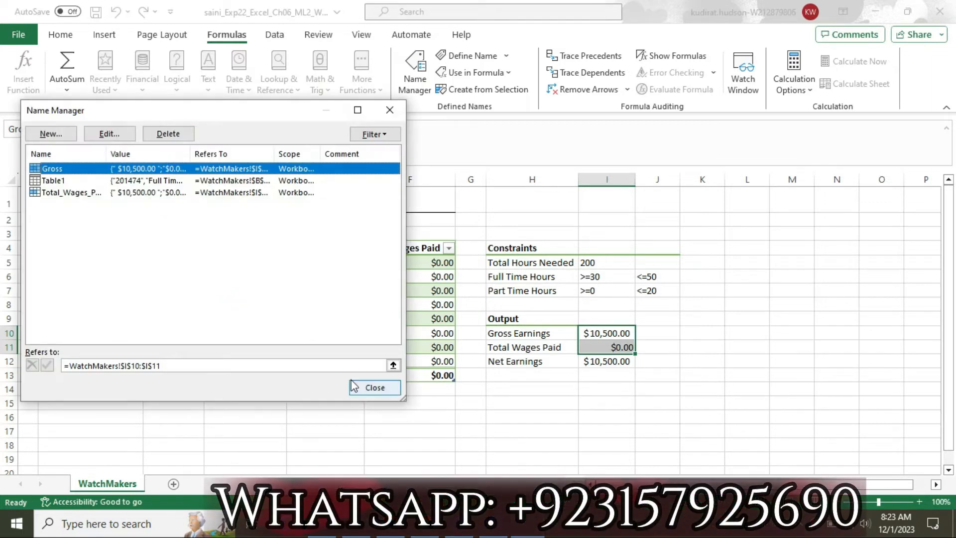
click(366, 386)
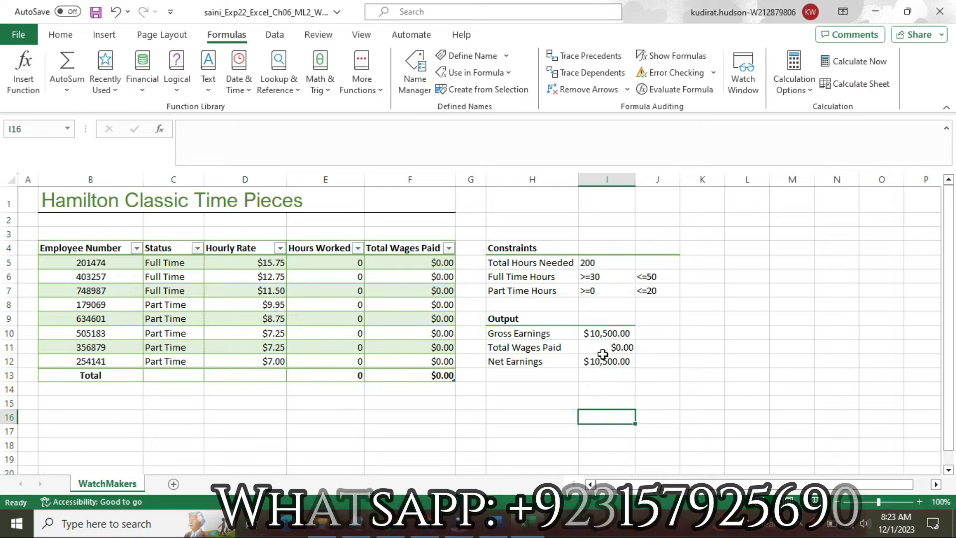
- Select cells I10:I11 and compare them with the step 2 instruction in Word, returning to the Excel workbook
click(306, 292)
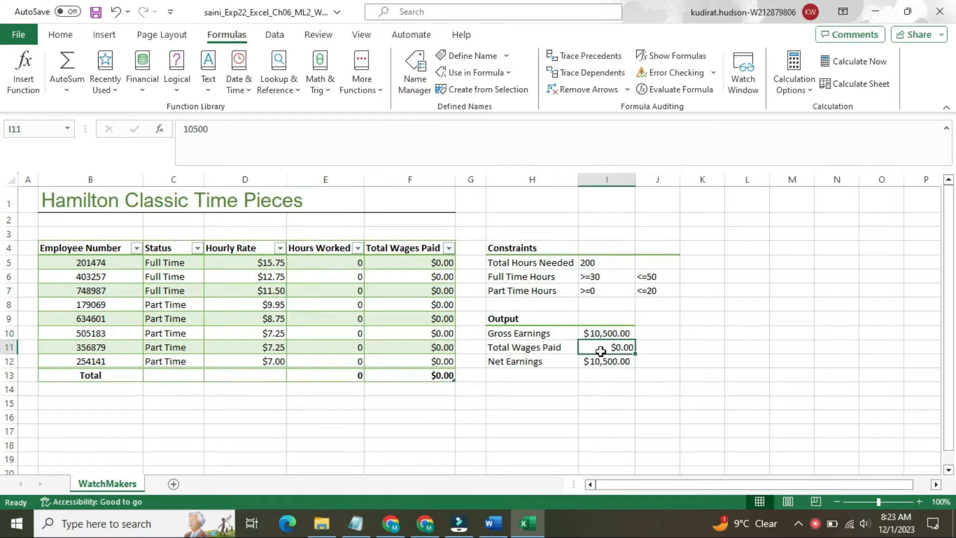
drag(604, 333, 599, 348)
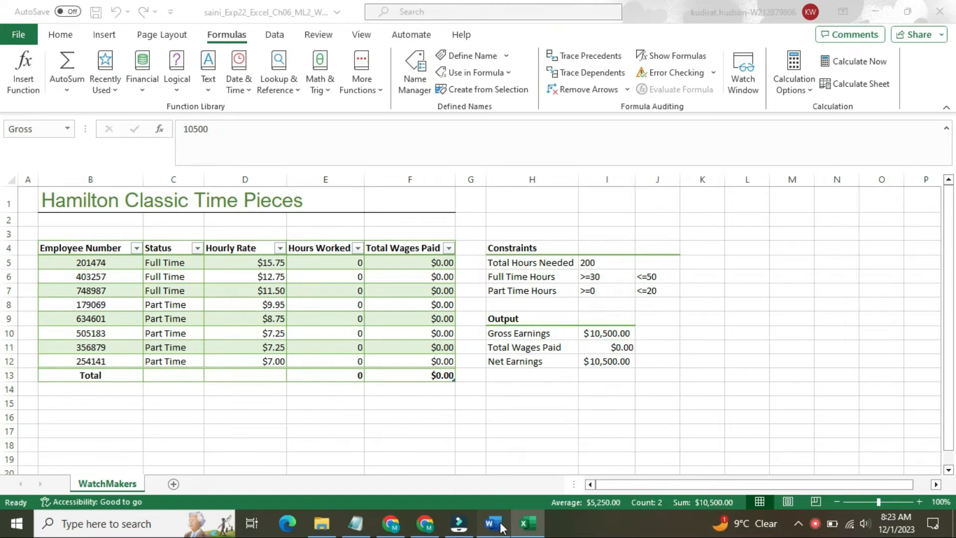
click(501, 527)
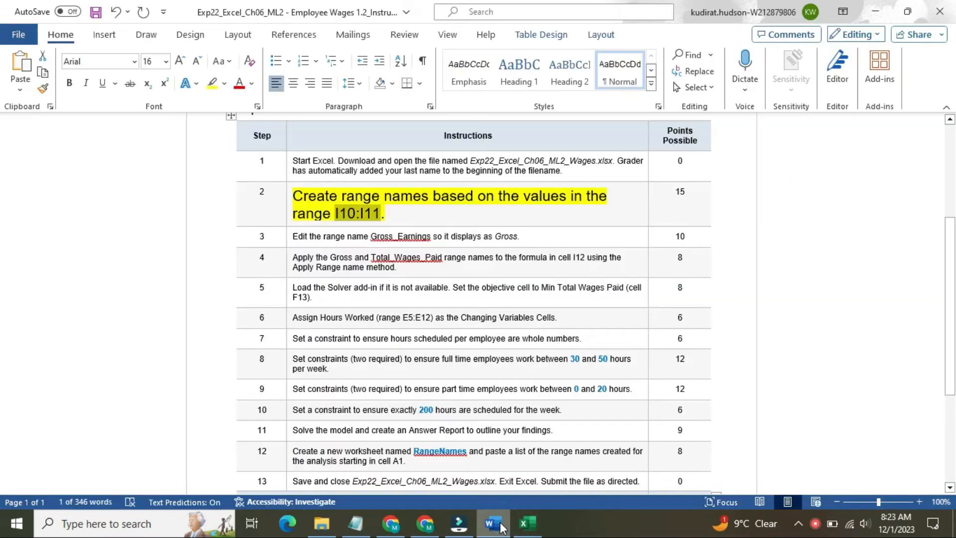
click(528, 523)
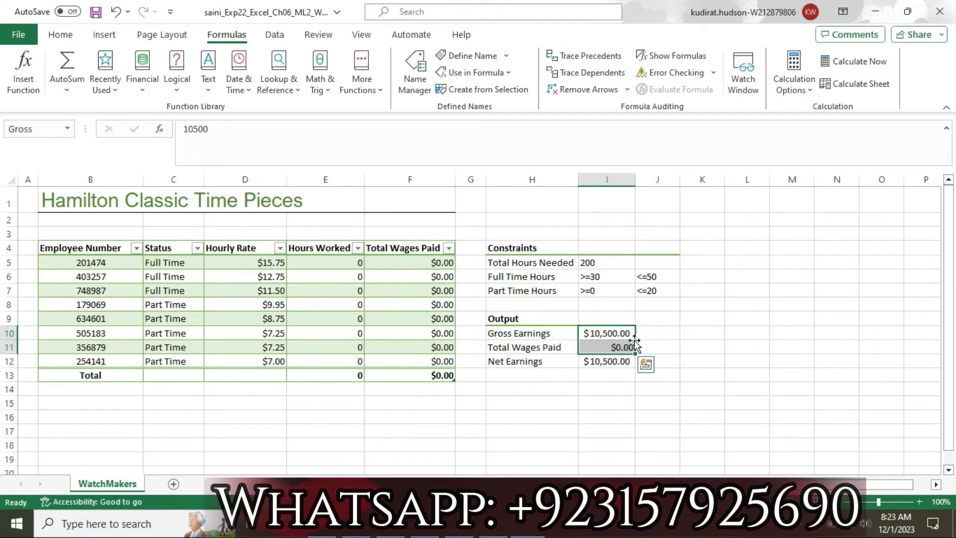
- Open the Gross range name for editing in the Name Manager, check its name and cell reference, and close the manager
click(414, 80)
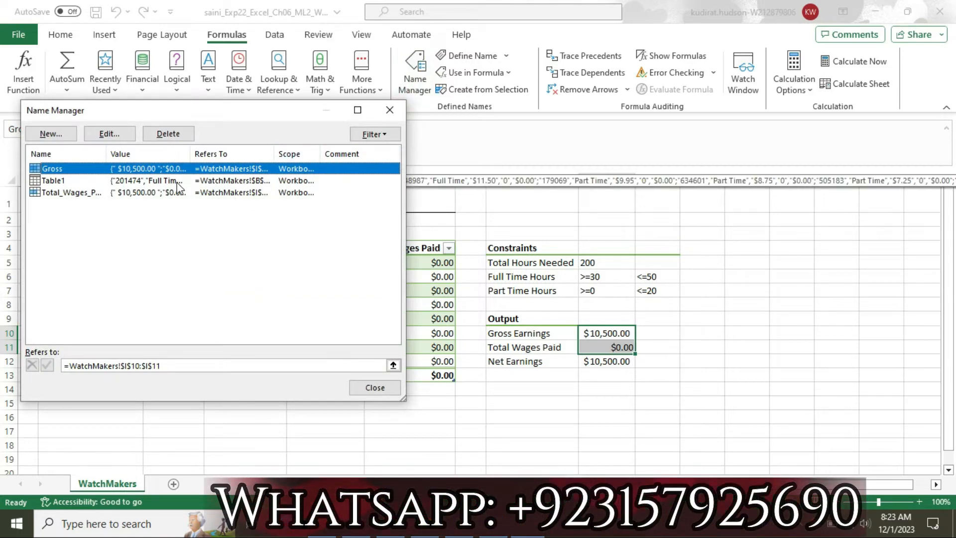
click(144, 172)
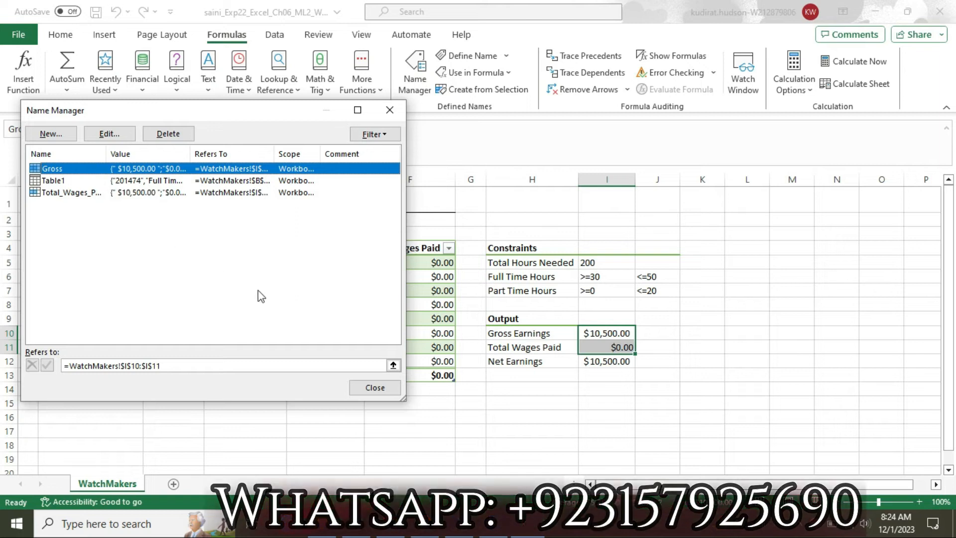
click(109, 133)
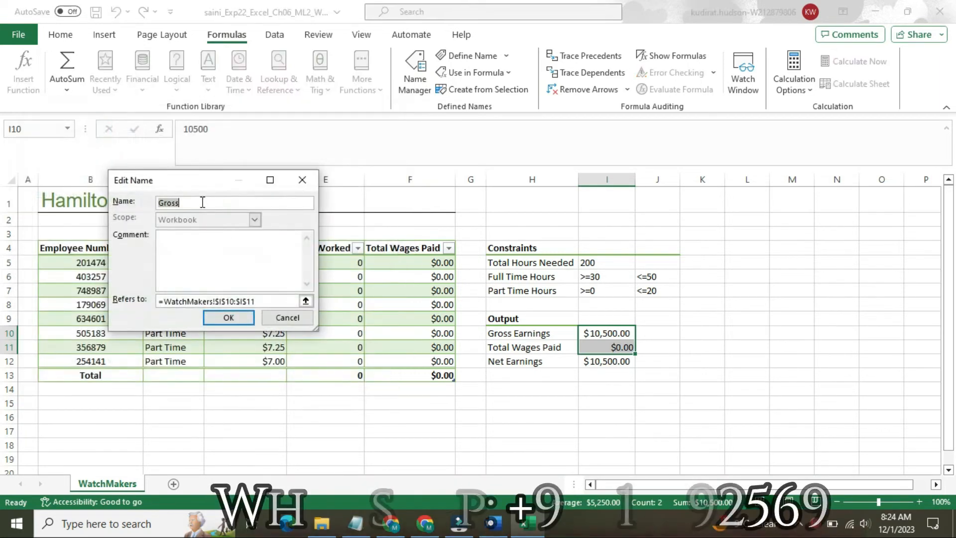
click(202, 201)
click(253, 220)
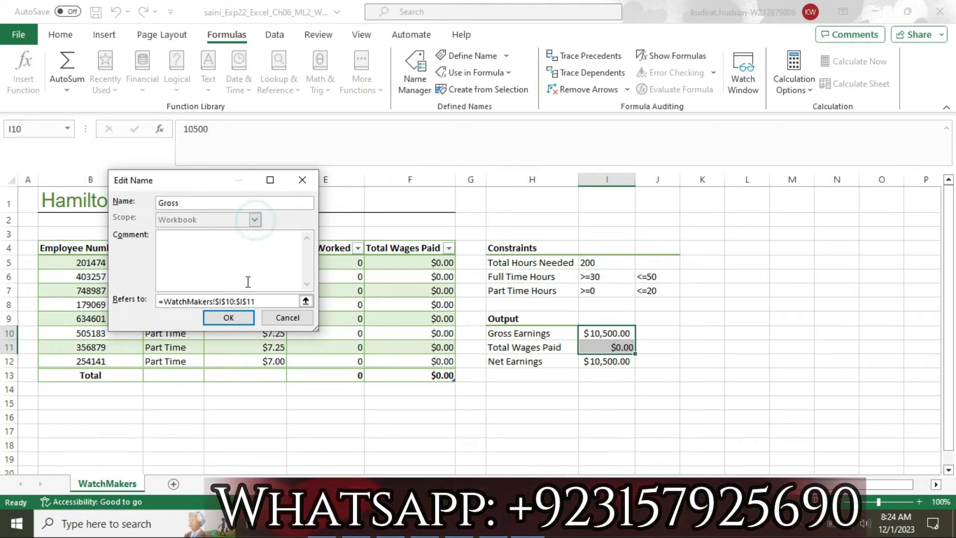
click(305, 301)
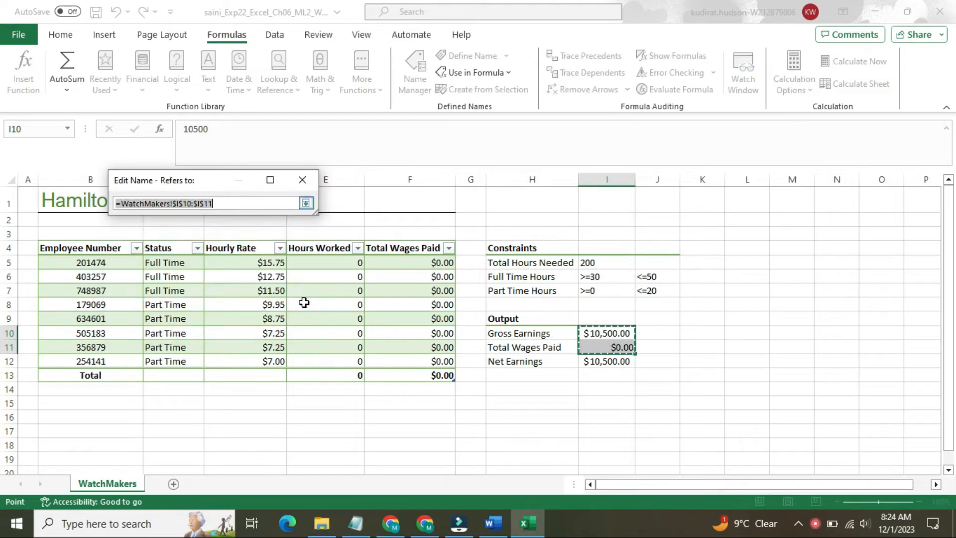
click(305, 204)
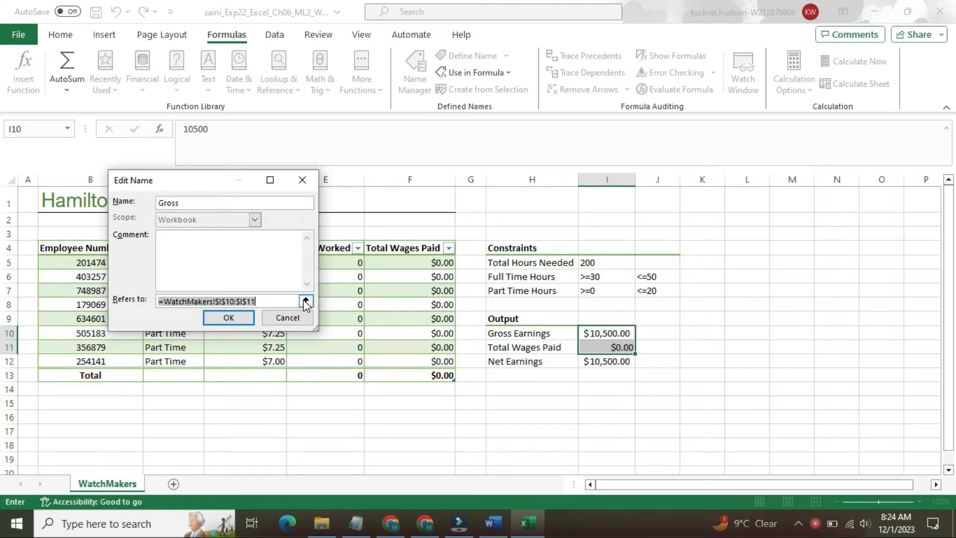
click(241, 318)
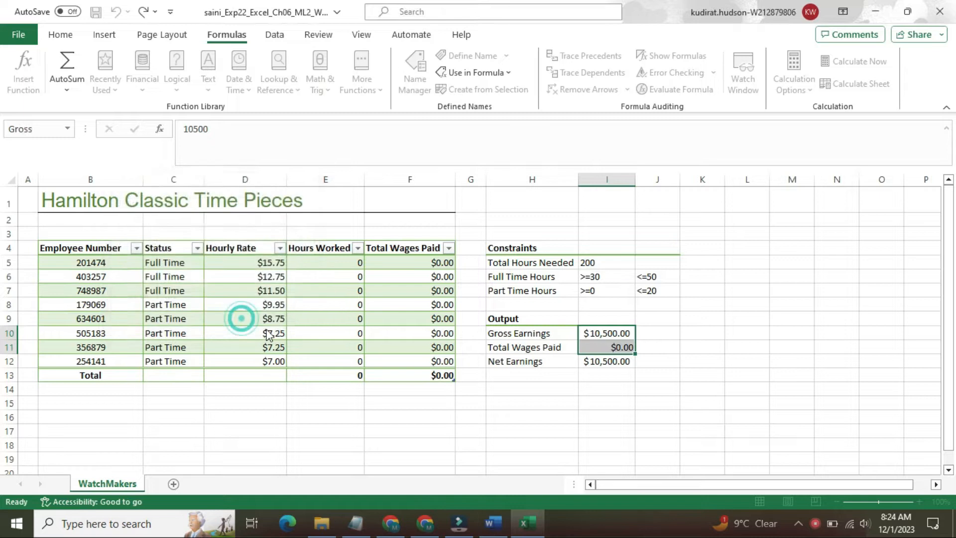
click(378, 387)
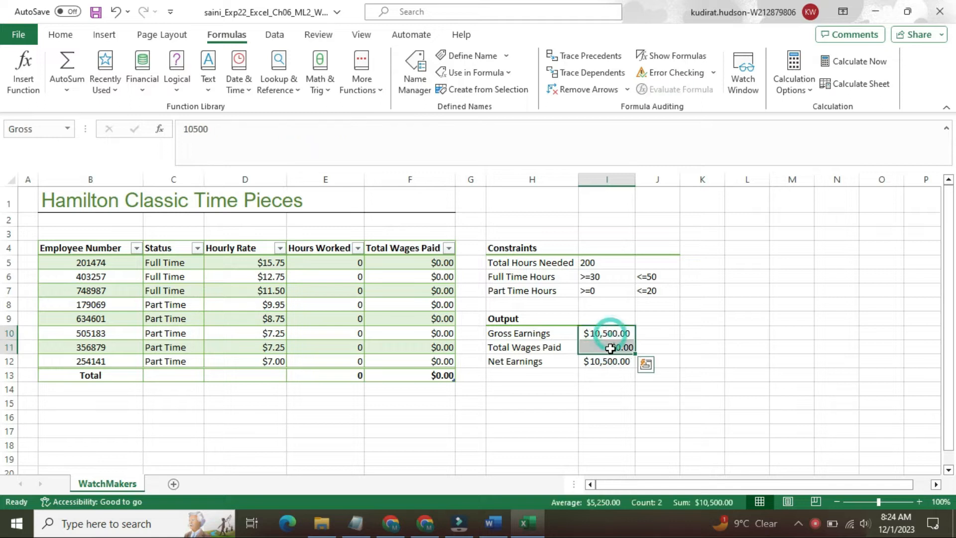
- Switch to the Word instructions, set the step 2 text back to 9 pt and remove its highlight
click(490, 524)
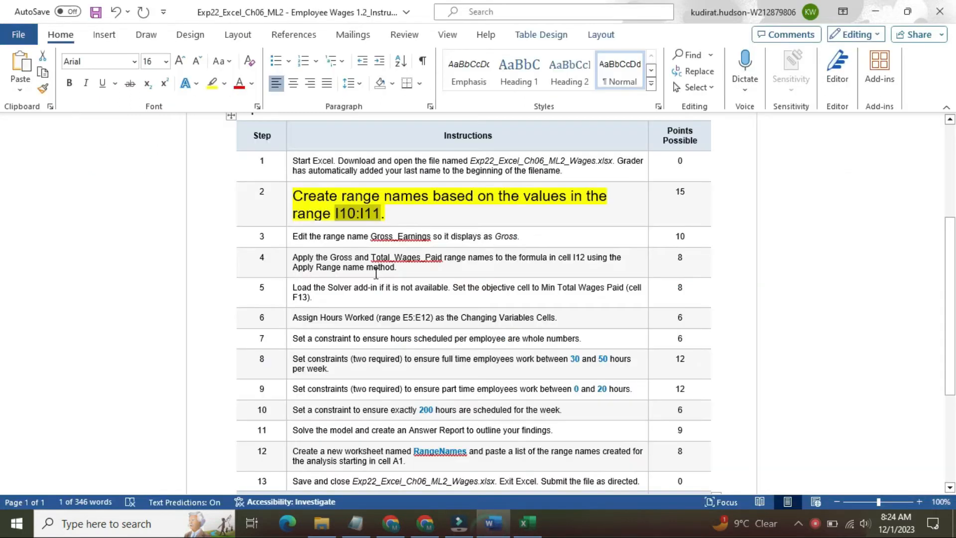
click(287, 200)
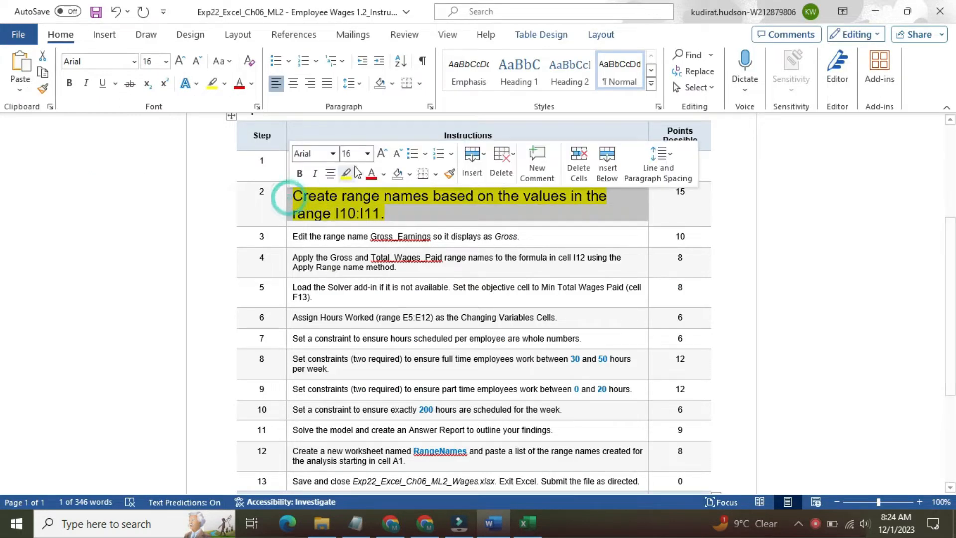
click(368, 155)
click(363, 194)
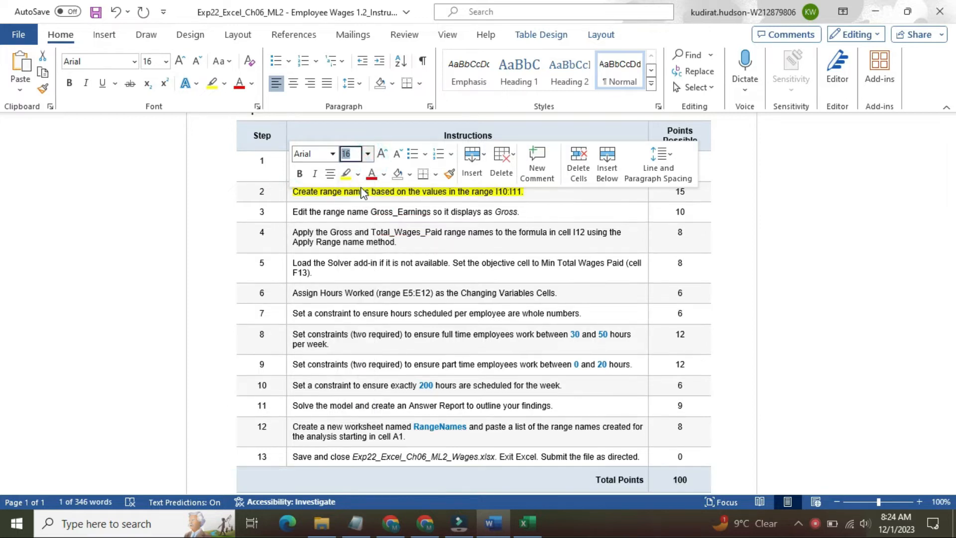
click(359, 178)
click(366, 289)
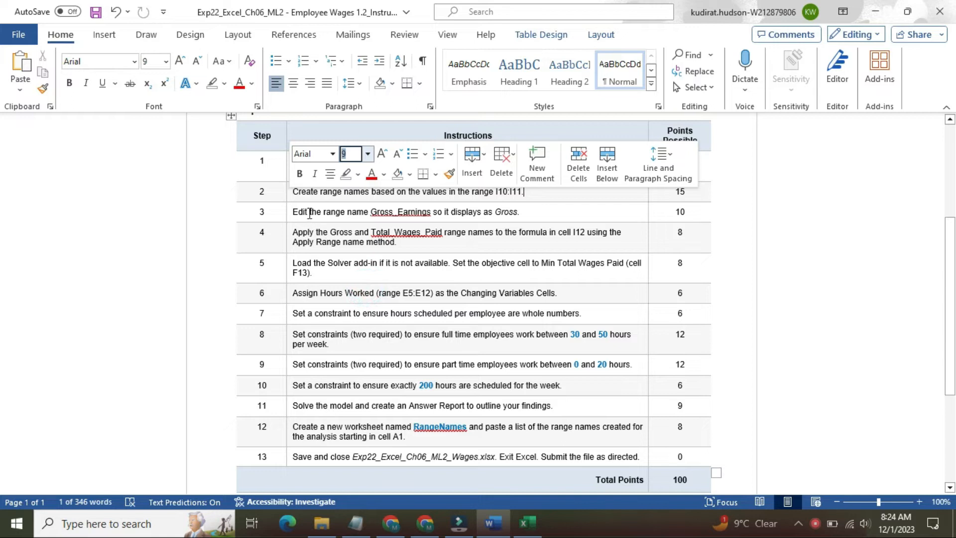
- Set the step 3 instruction text to 16 pt and highlight it in yellow
click(289, 212)
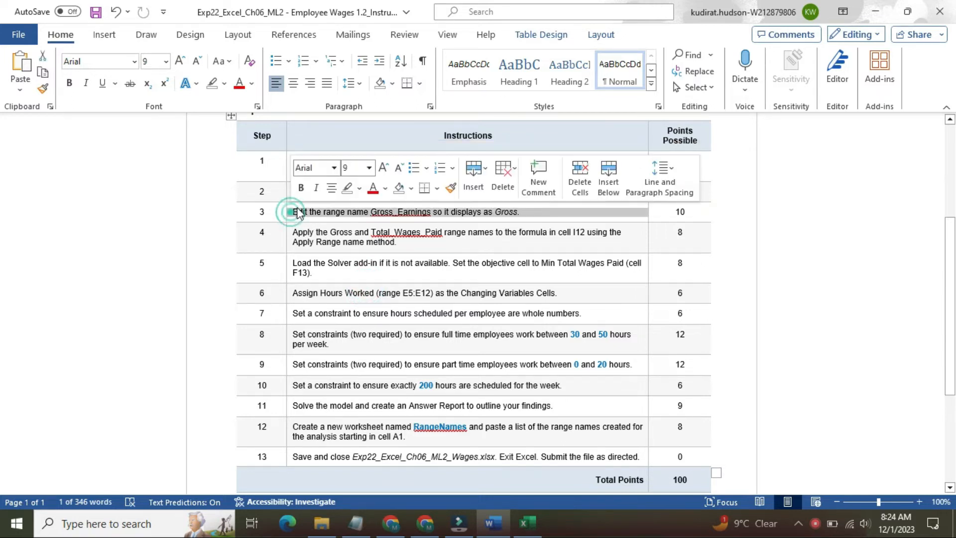
click(369, 168)
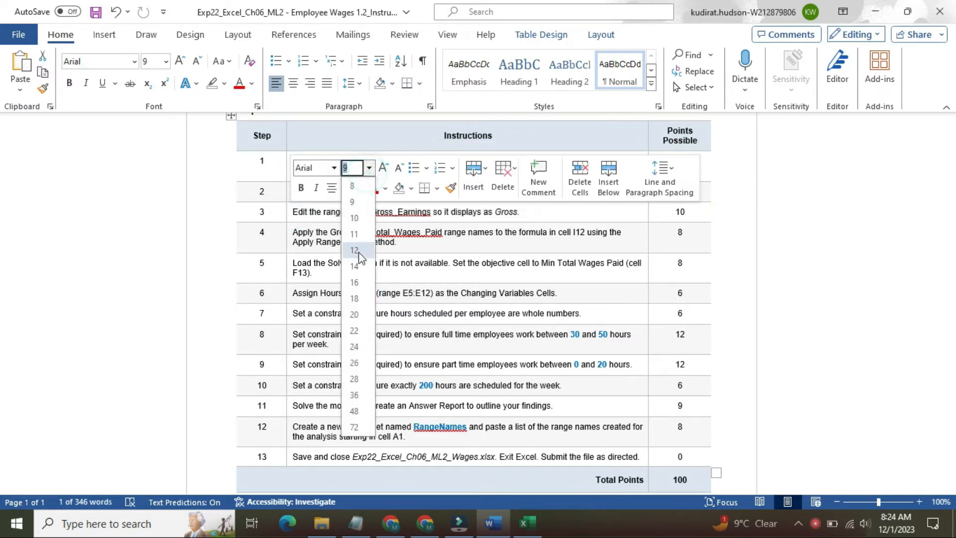
click(361, 282)
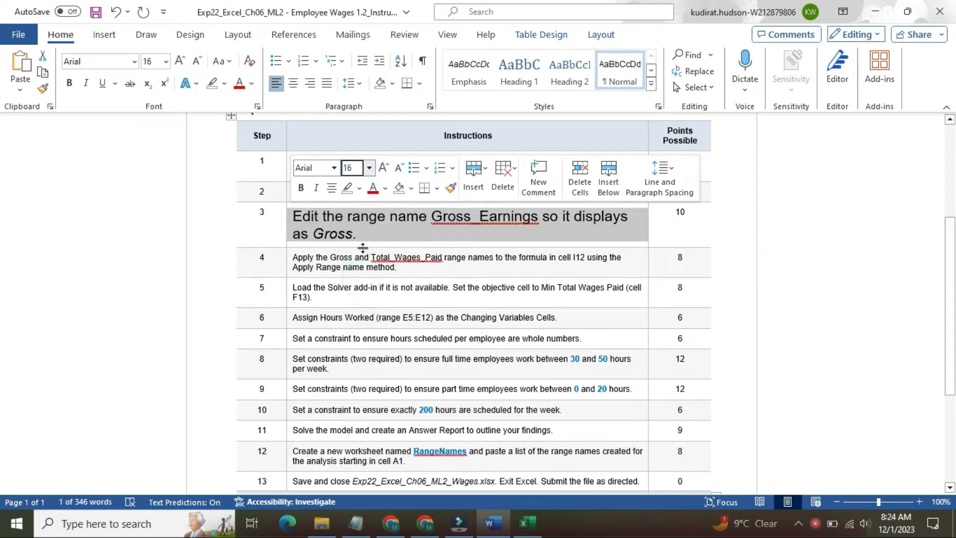
click(359, 189)
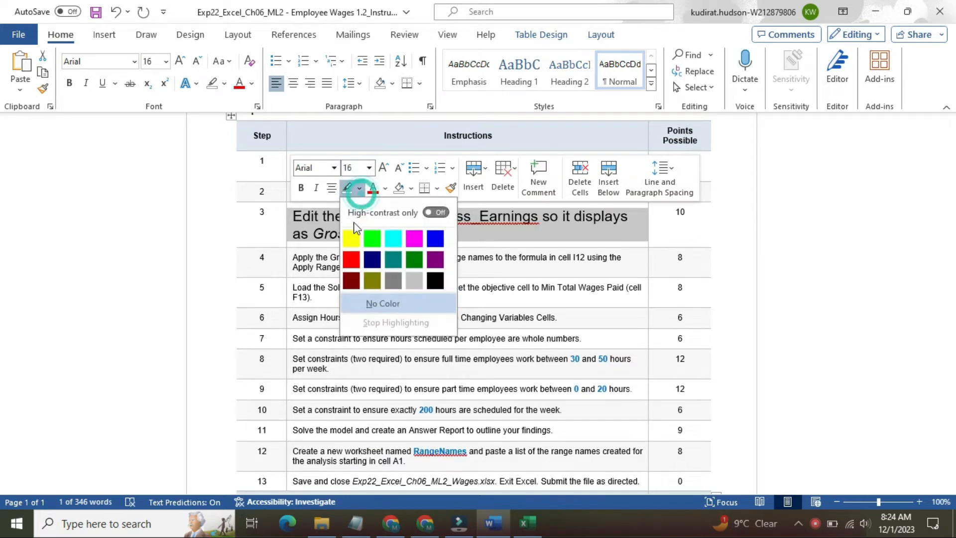
click(352, 240)
click(307, 216)
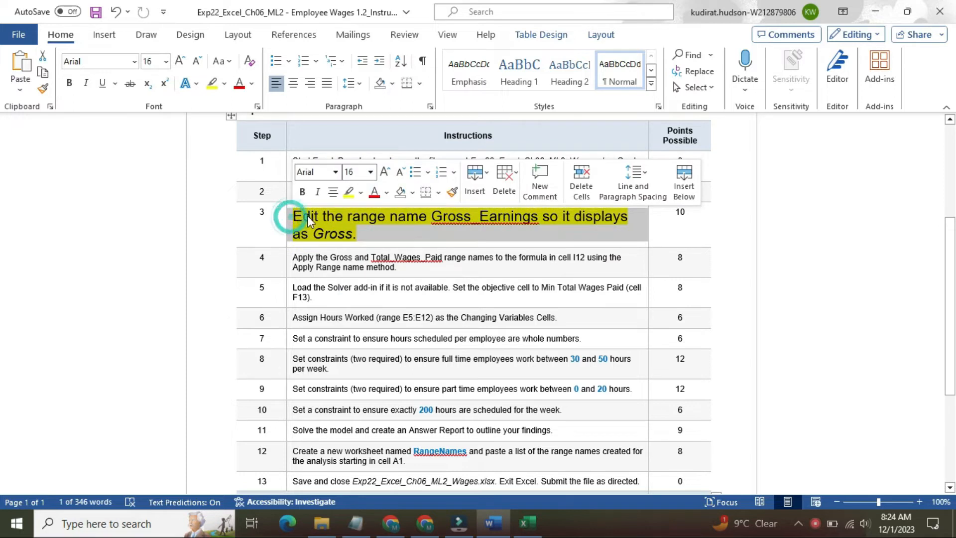
double_click(470, 217)
click(579, 220)
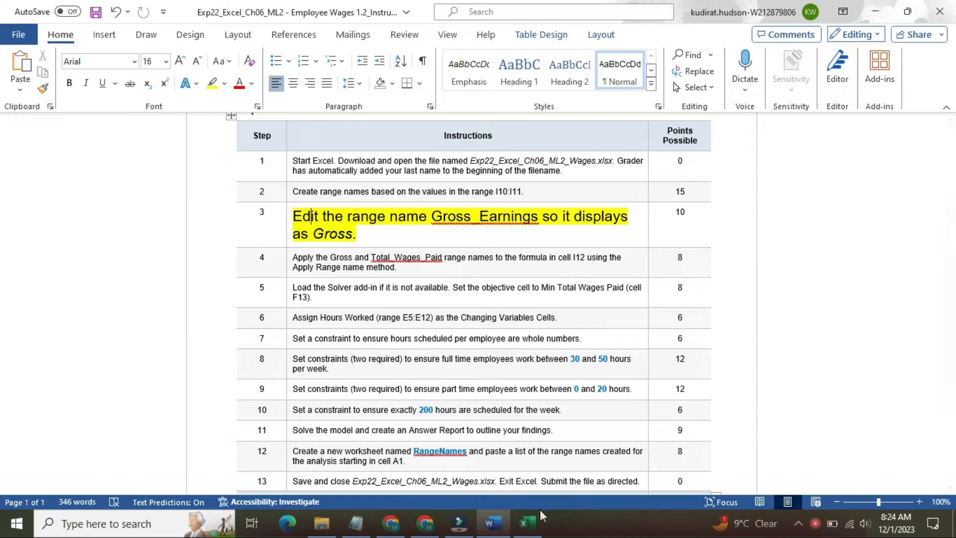
- Switch to the Excel workbook and review the Gross range name's definition in the Name Manager, accepting it as it is
click(528, 523)
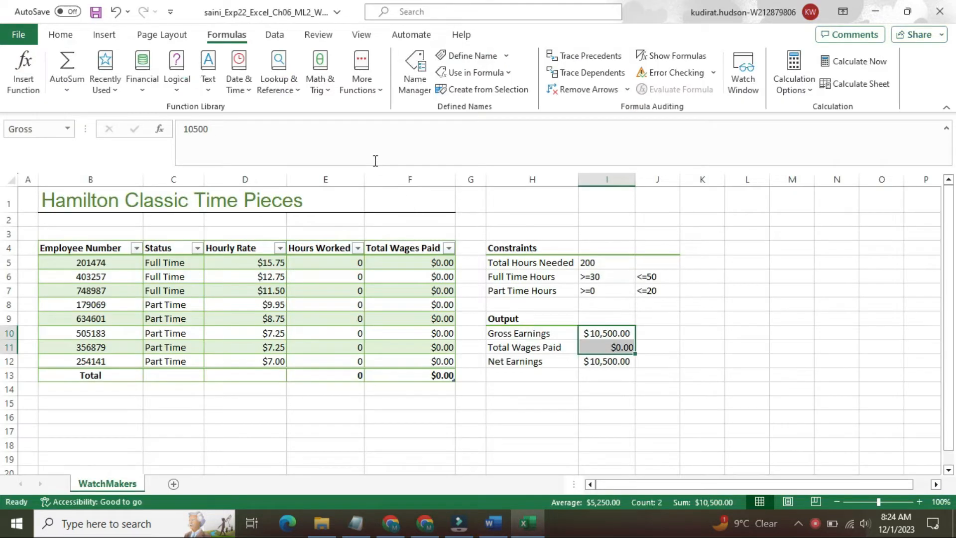
click(417, 88)
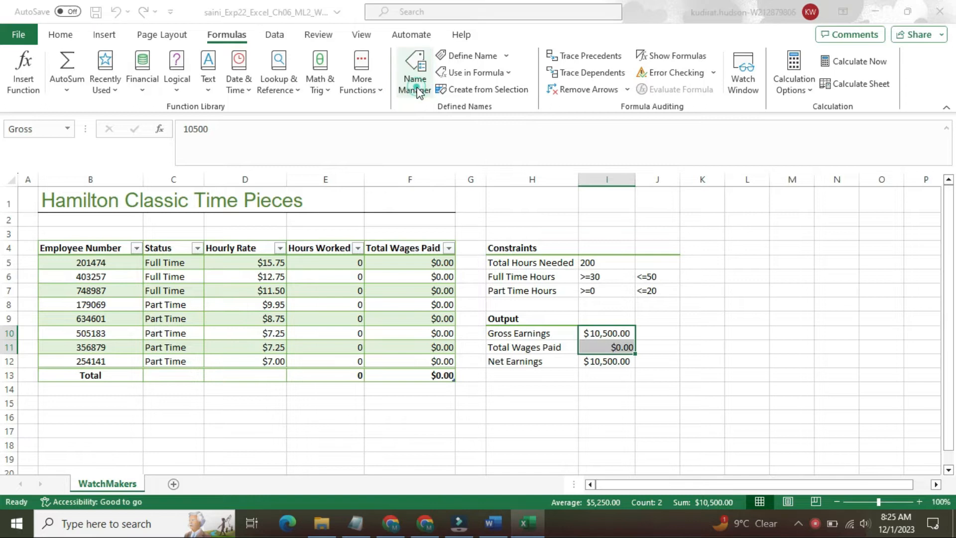
double_click(240, 168)
click(233, 199)
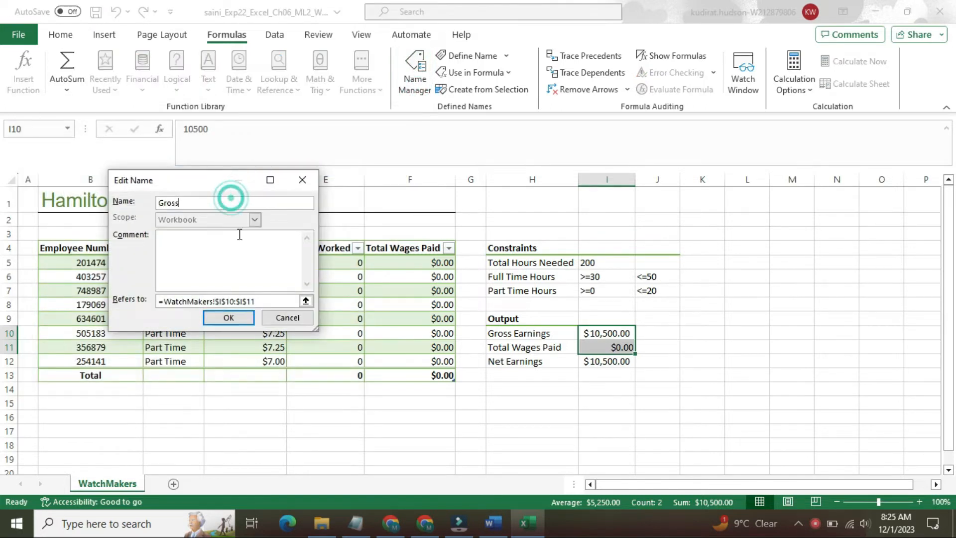
click(229, 318)
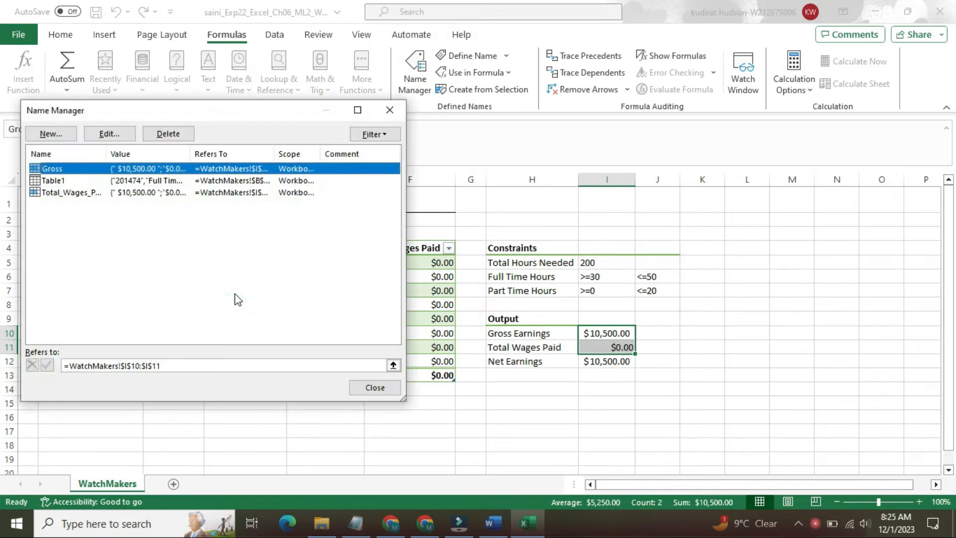
- Review the definition of the Total_Wages_Paid range name and close the Name Manager
click(125, 192)
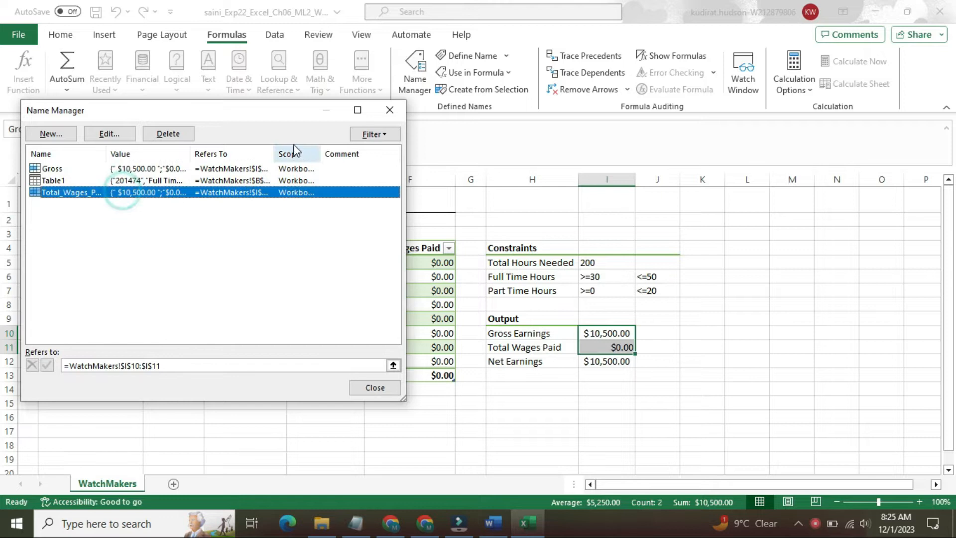
click(110, 133)
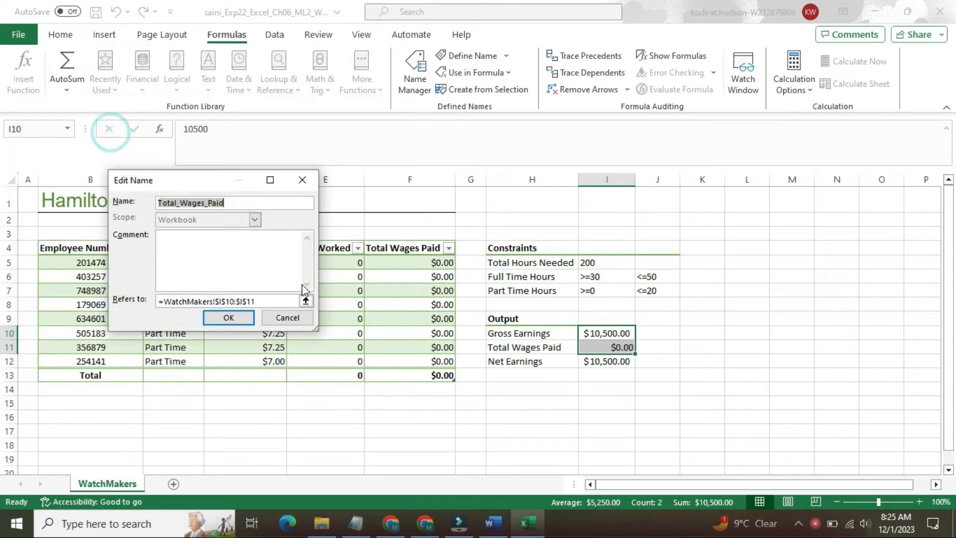
click(255, 200)
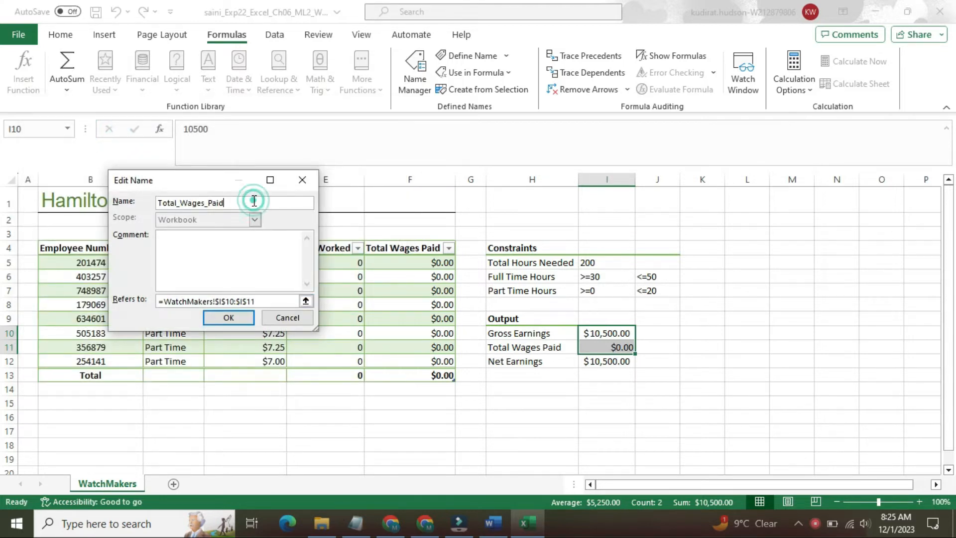
click(229, 317)
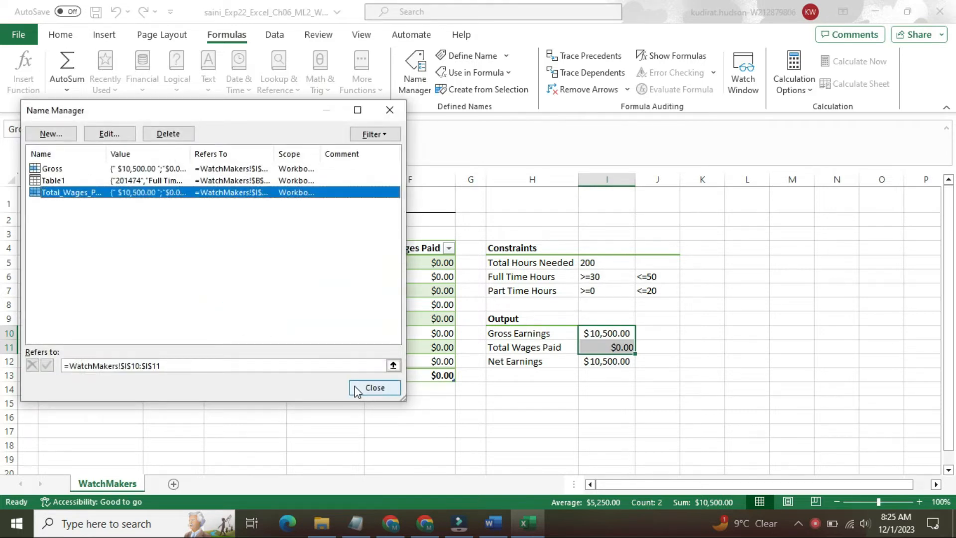
click(373, 387)
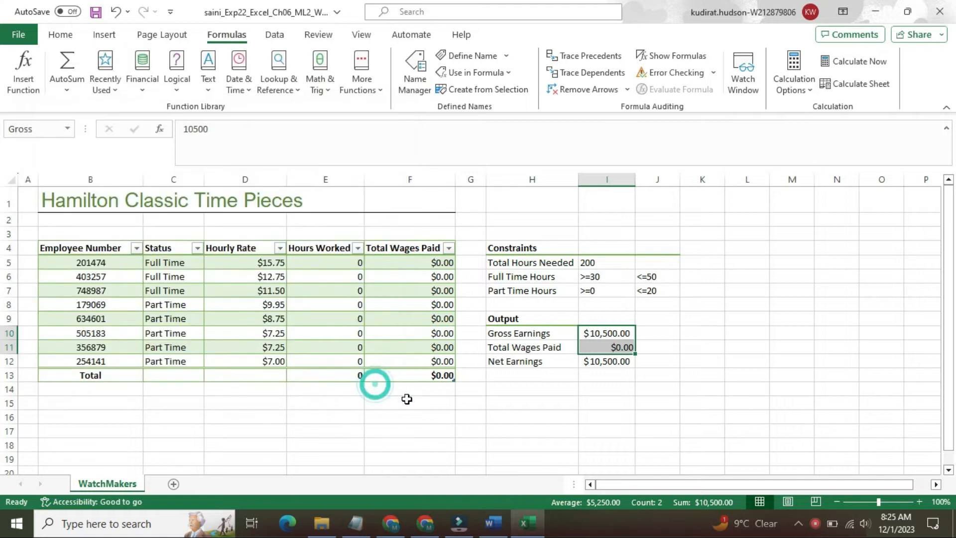
- Switch to the Word instructions, set the step 3 text back to 9 pt and remove its highlight
click(494, 527)
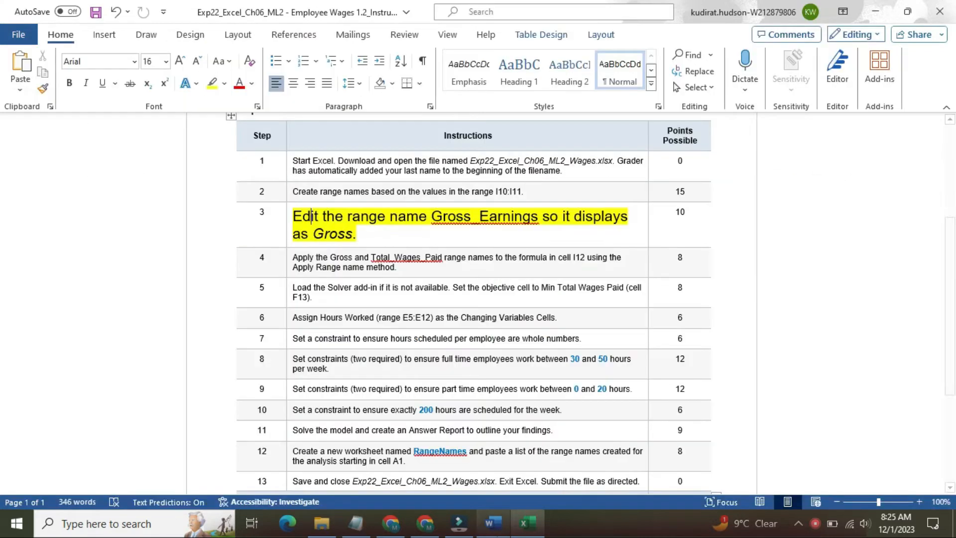
click(285, 219)
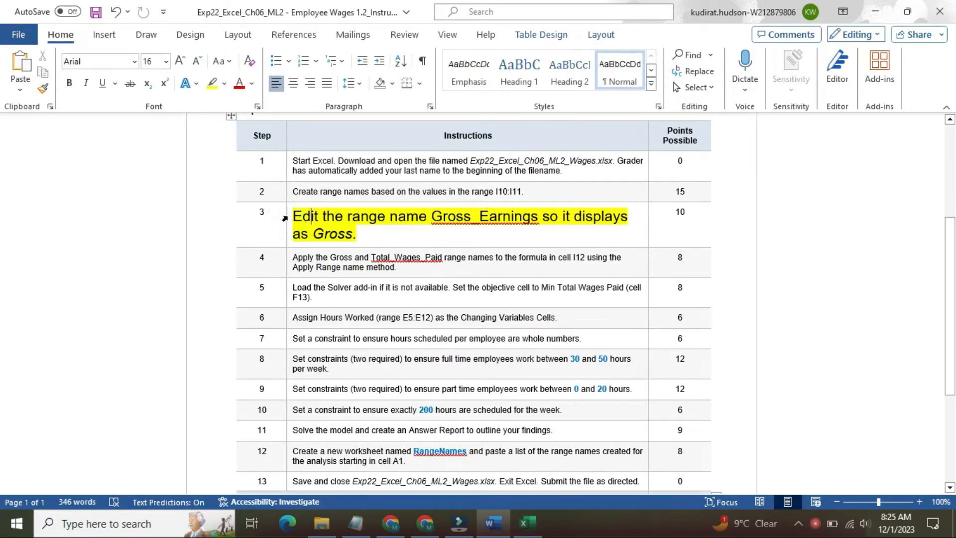
click(287, 219)
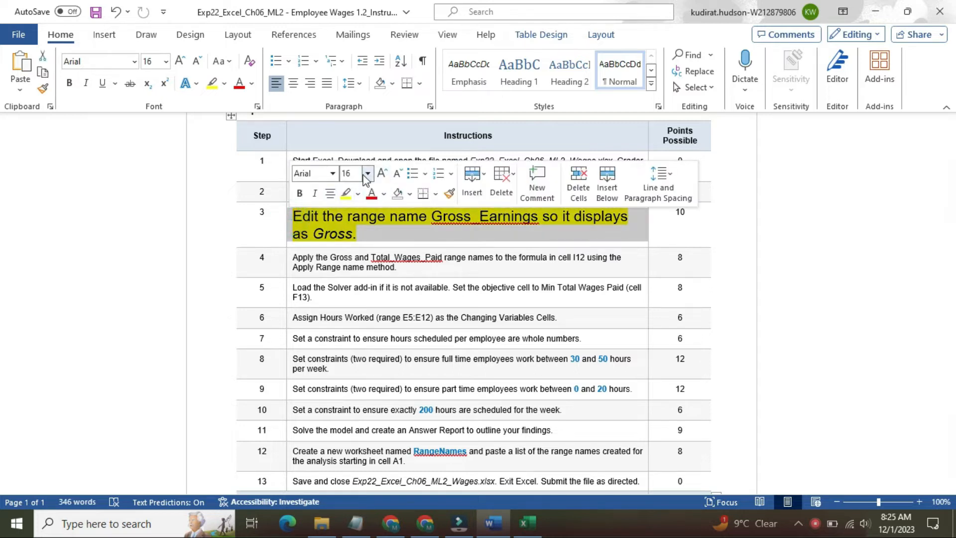
click(366, 173)
click(354, 212)
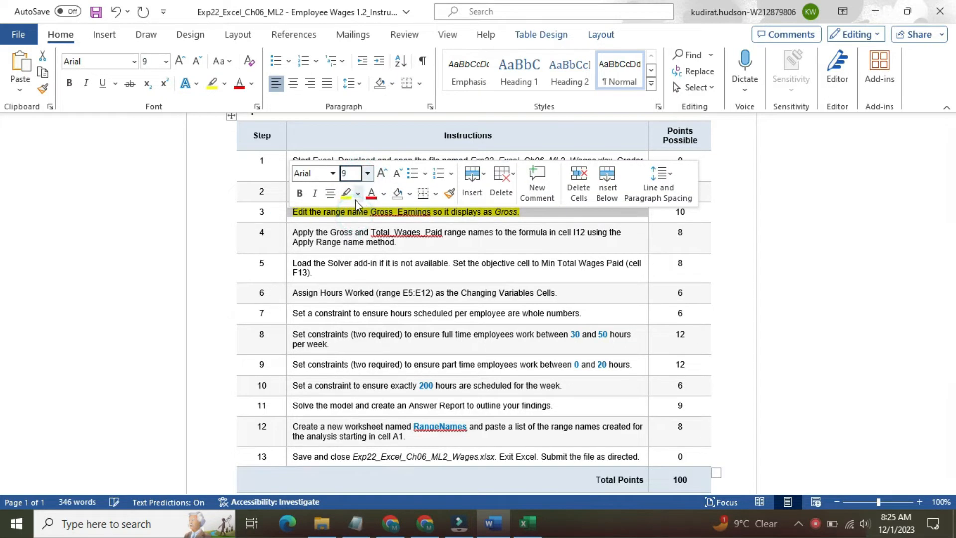
click(357, 195)
click(376, 309)
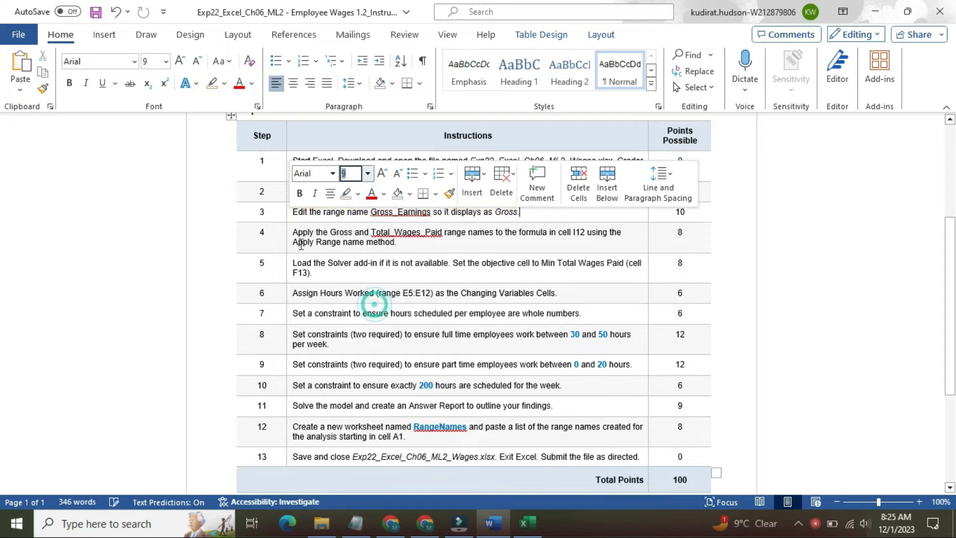
- Set the step 4 instruction text to 16 pt and highlight it in yellow
click(286, 232)
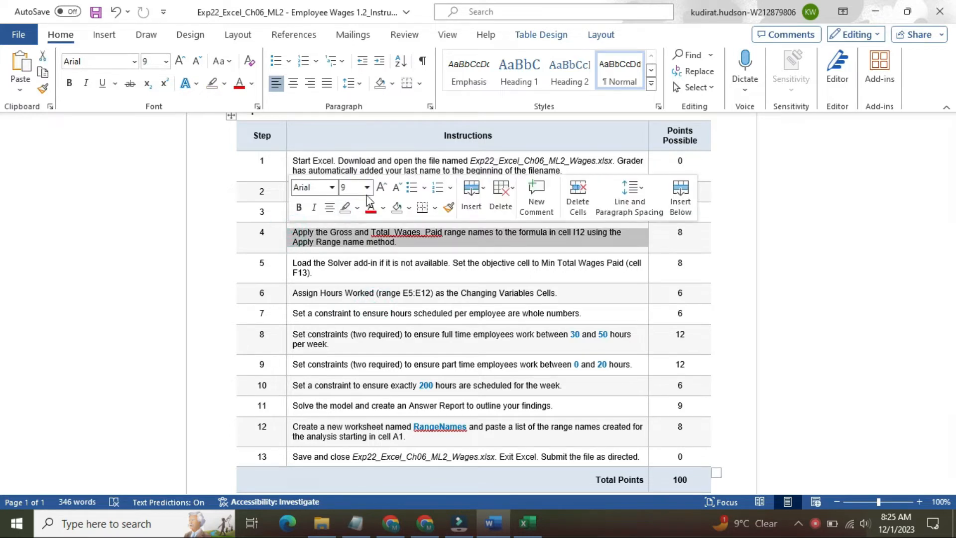
click(367, 188)
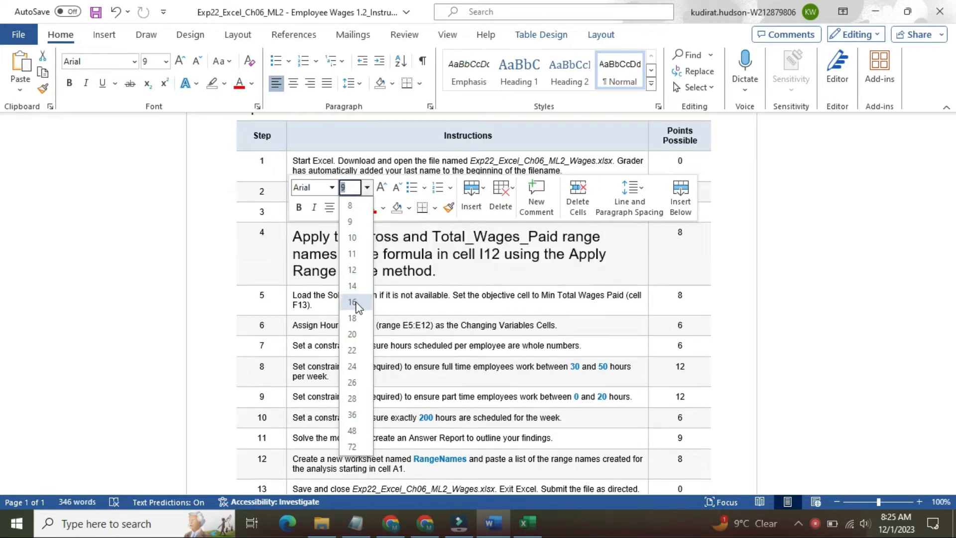
click(354, 301)
click(357, 207)
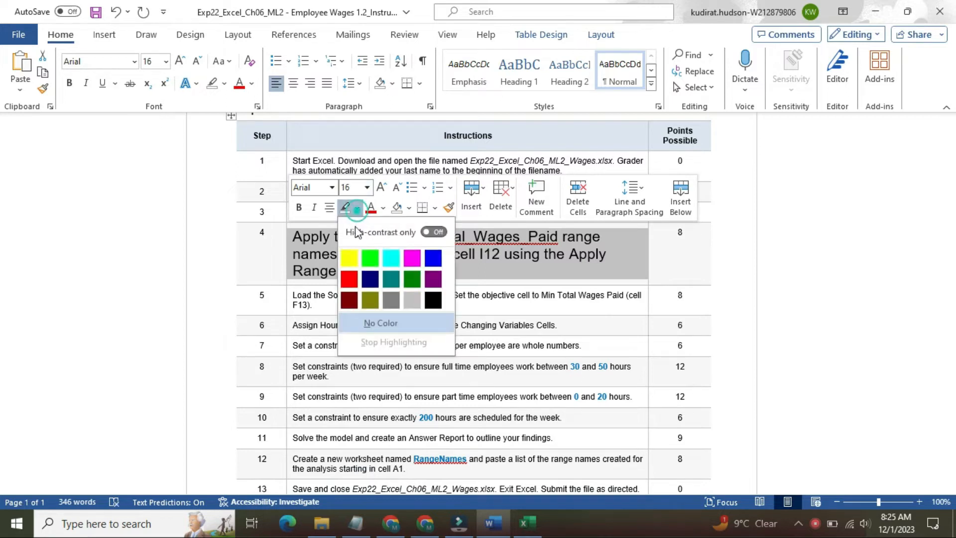
click(349, 259)
click(295, 238)
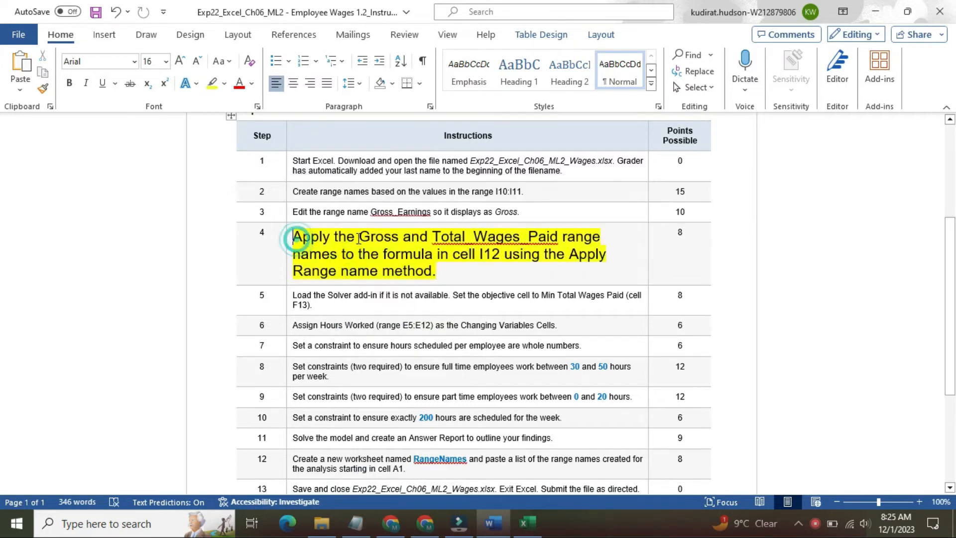
double_click(438, 241)
click(581, 241)
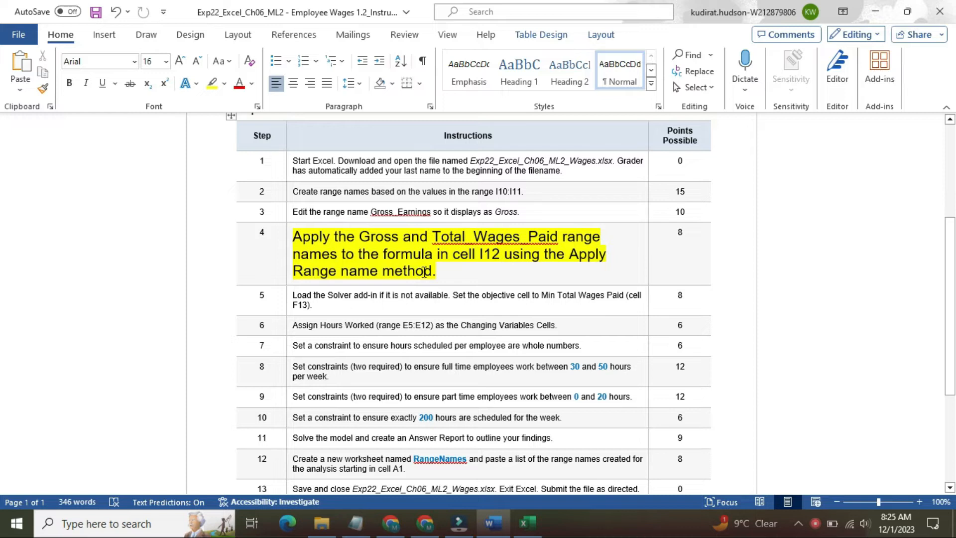
- Switch to the Excel workbook and replace the Net Earnings formula in I12 with the pasted range name Gross
mouse_move(529, 532)
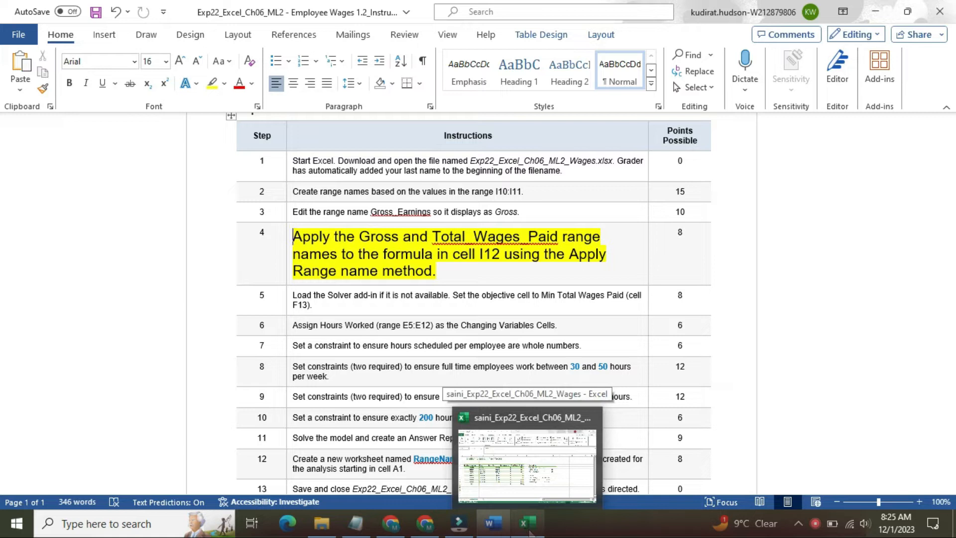
click(530, 533)
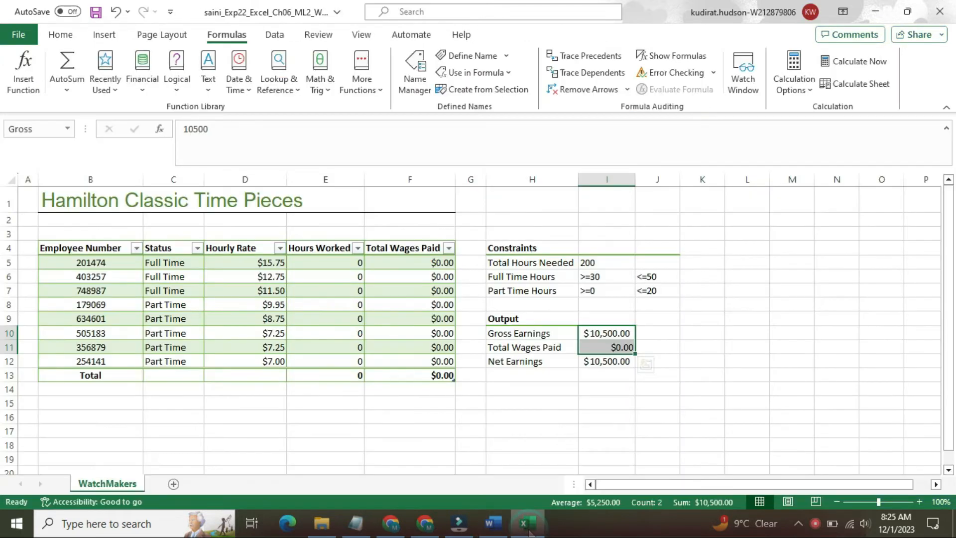
click(612, 389)
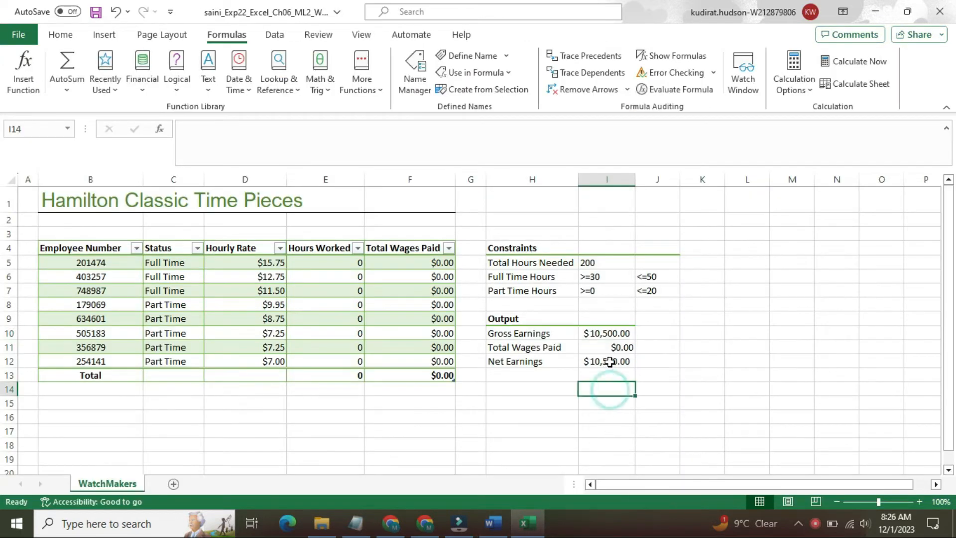
click(608, 360)
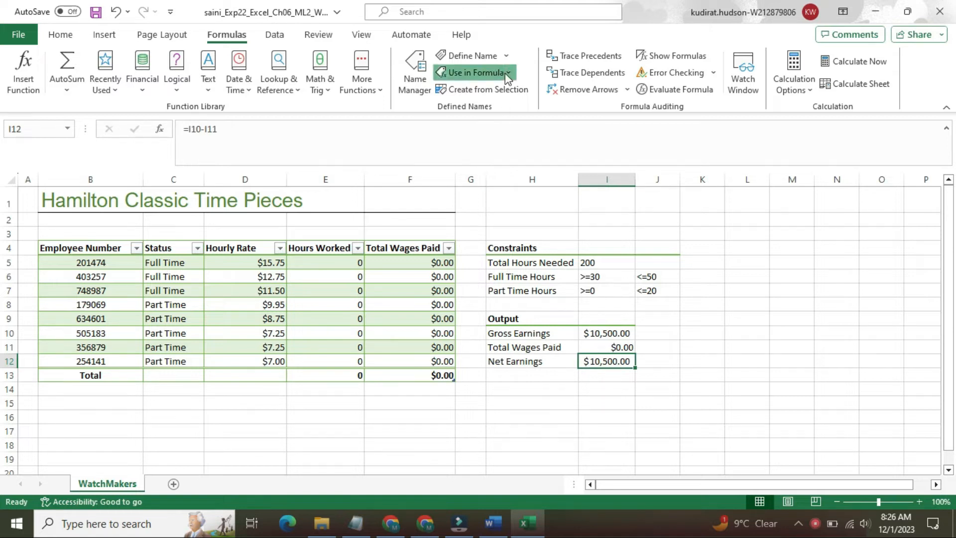
click(477, 73)
click(500, 134)
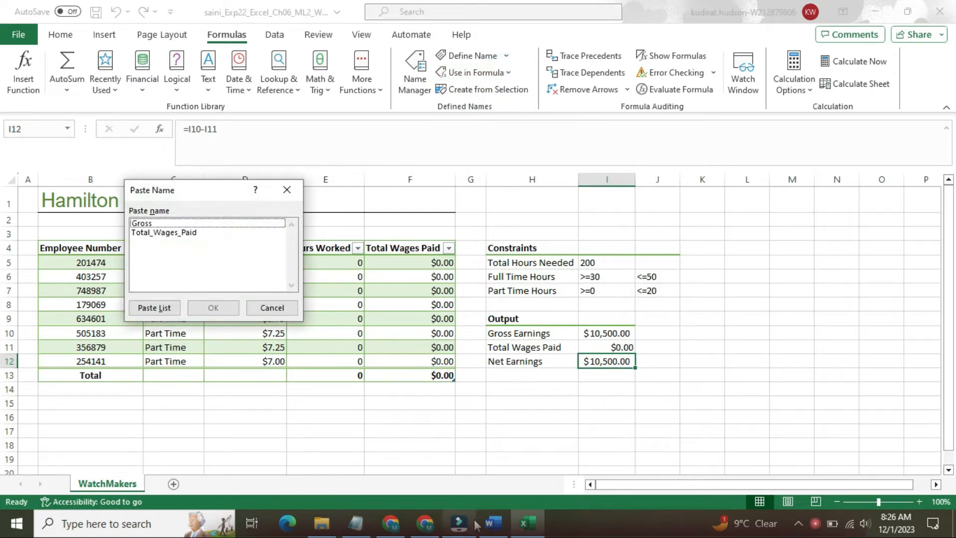
click(196, 222)
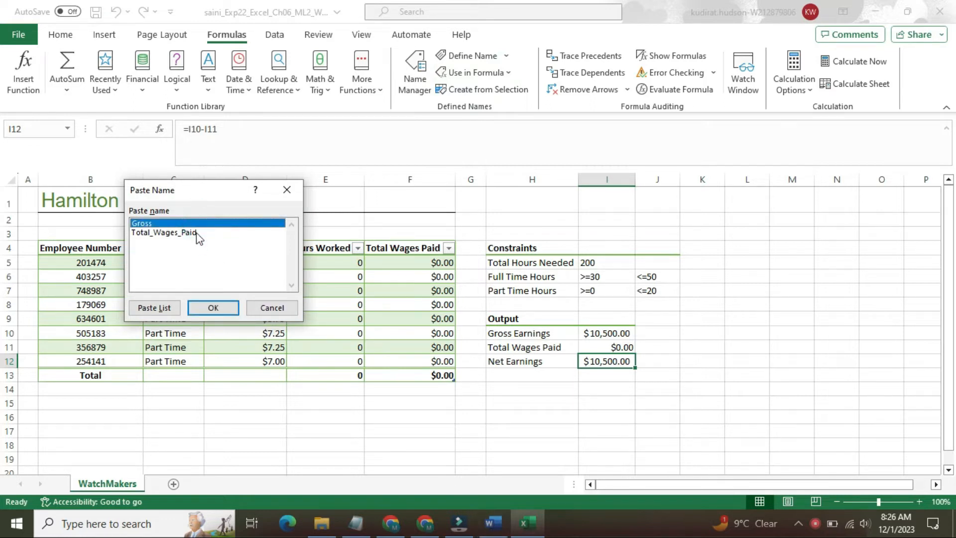
click(197, 232)
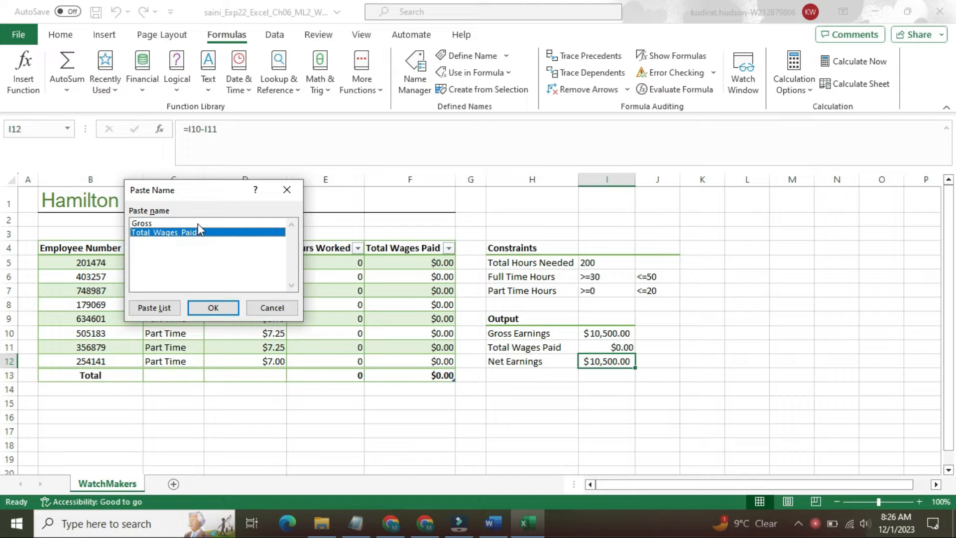
click(198, 223)
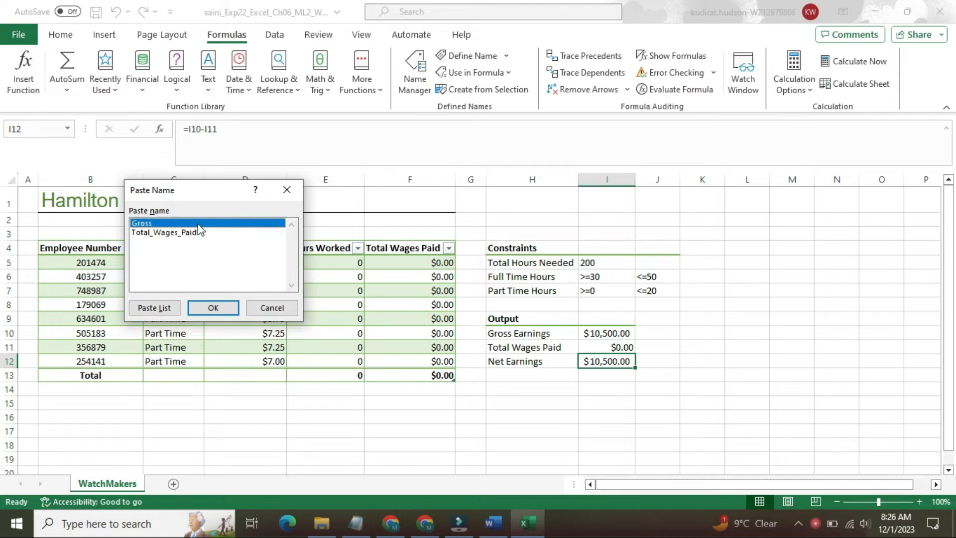
click(219, 313)
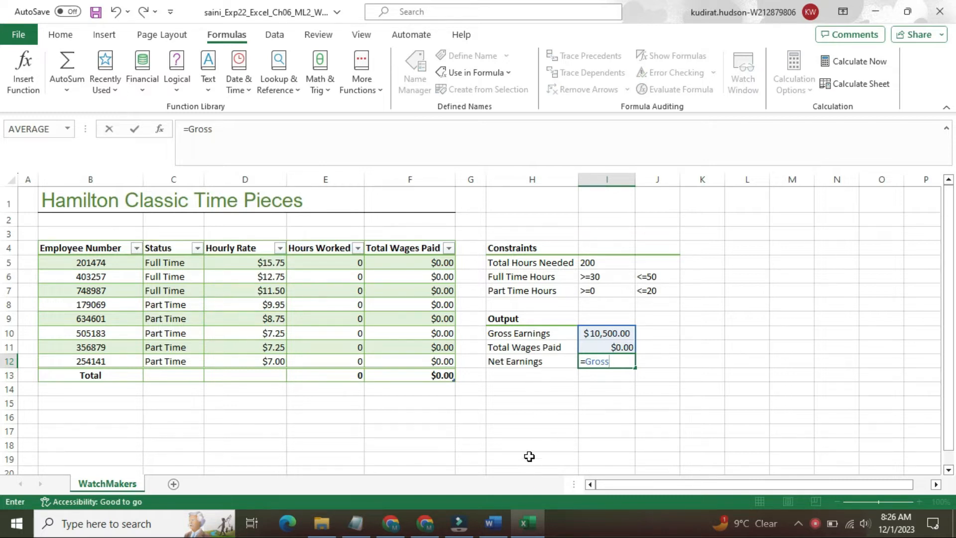
- Add the pasted range name Total_Wages_Paid to complete the I12 formula as =Gross+Total_Wages_Paid
click(476, 72)
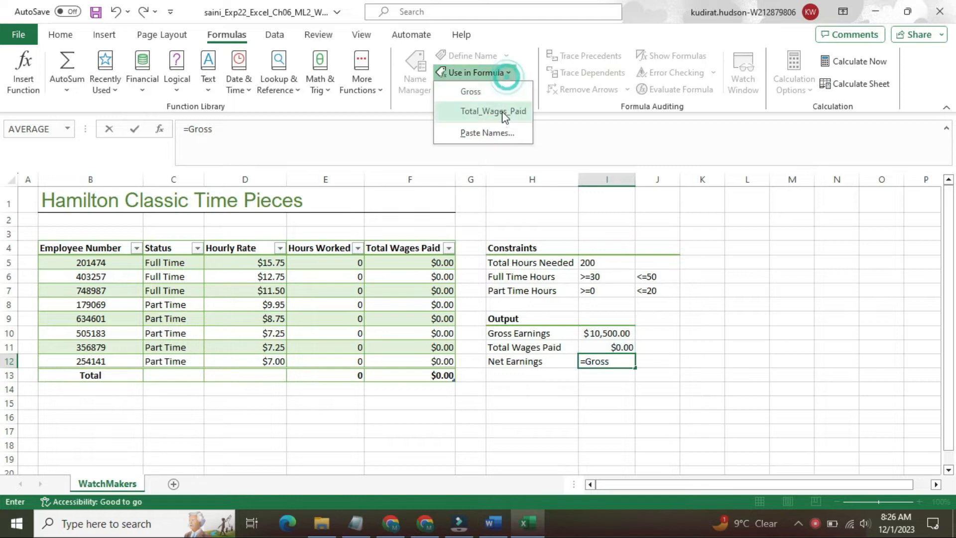
click(500, 130)
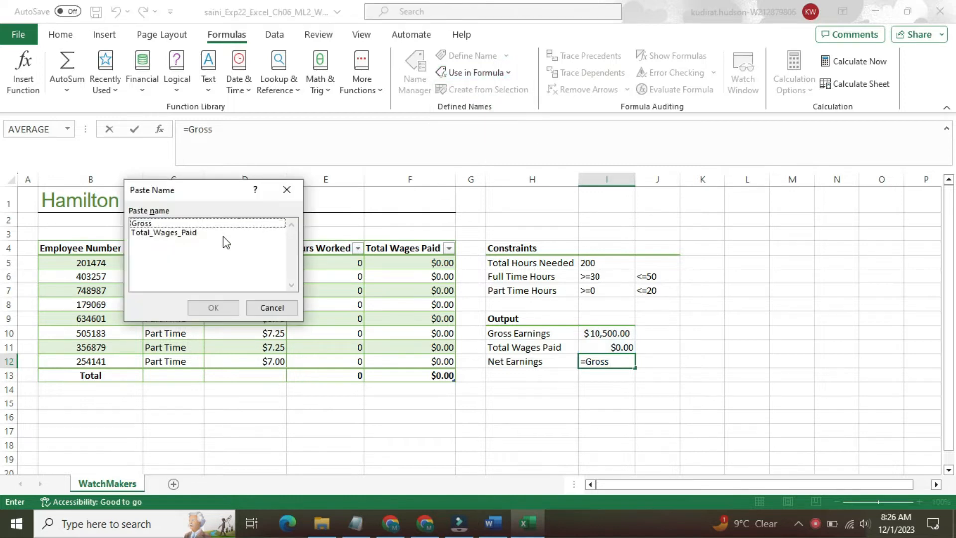
click(223, 232)
click(222, 308)
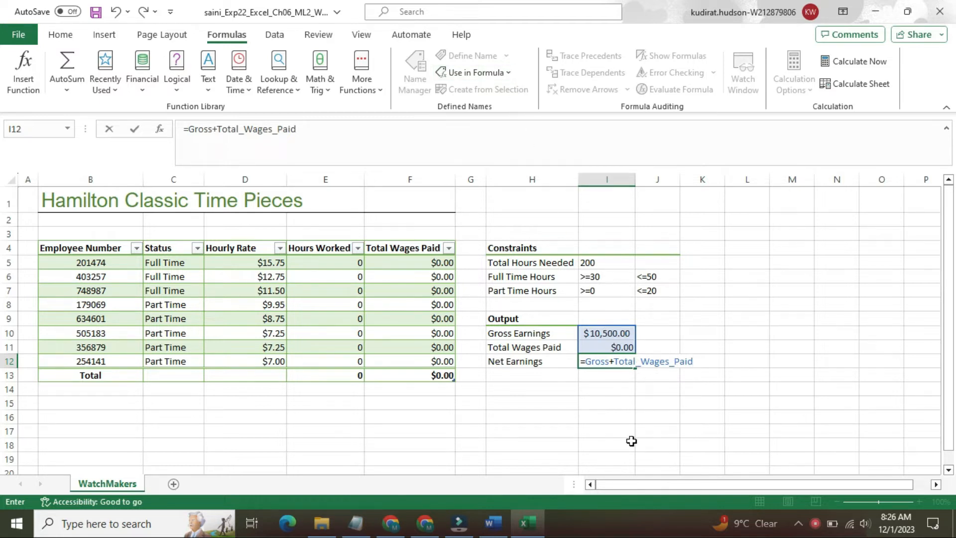
key(Return)
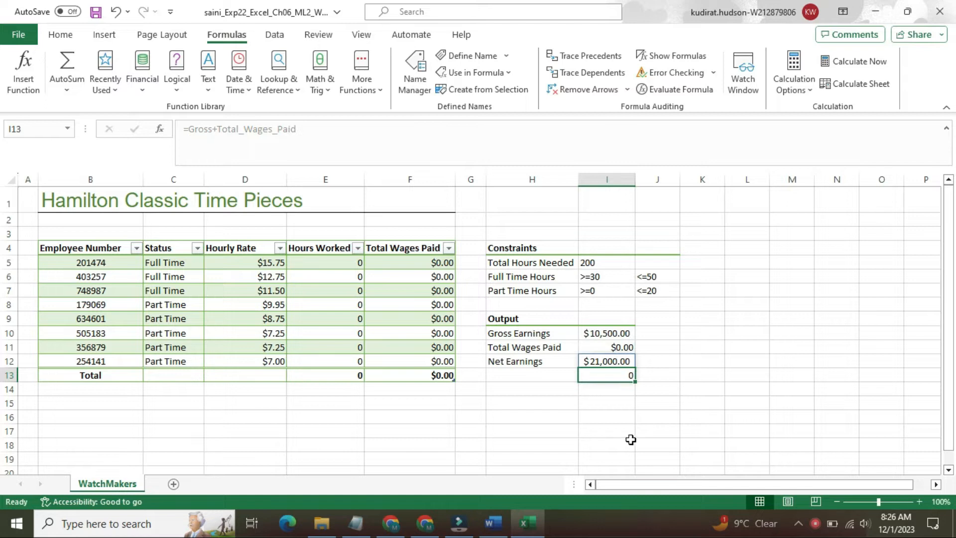
- Append a SUM function over I10:I11 to the Net Earnings formula in I12
click(620, 362)
click(620, 372)
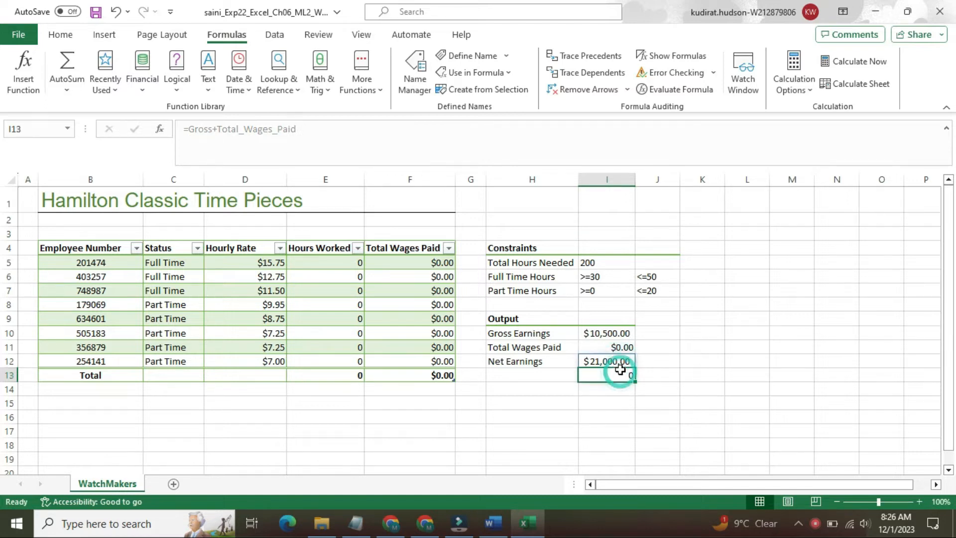
click(618, 362)
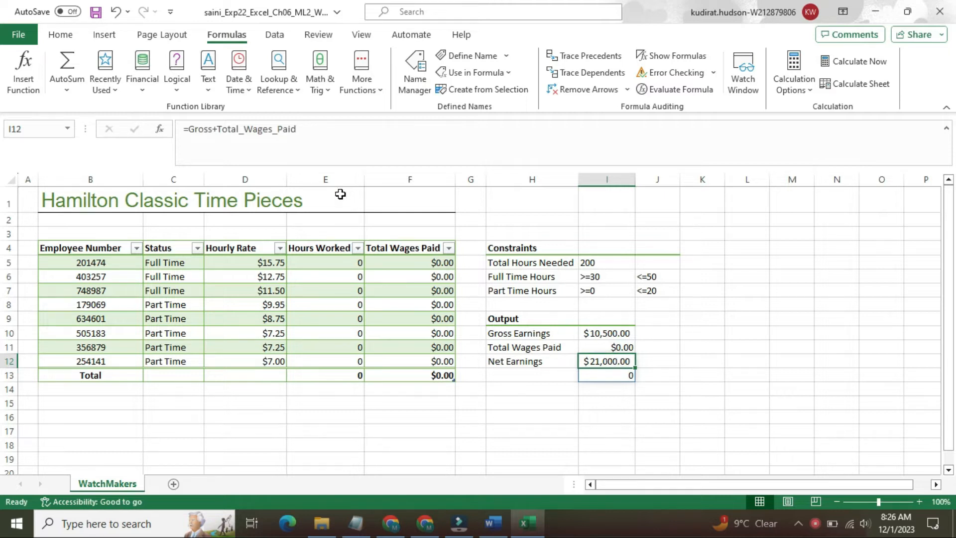
click(160, 130)
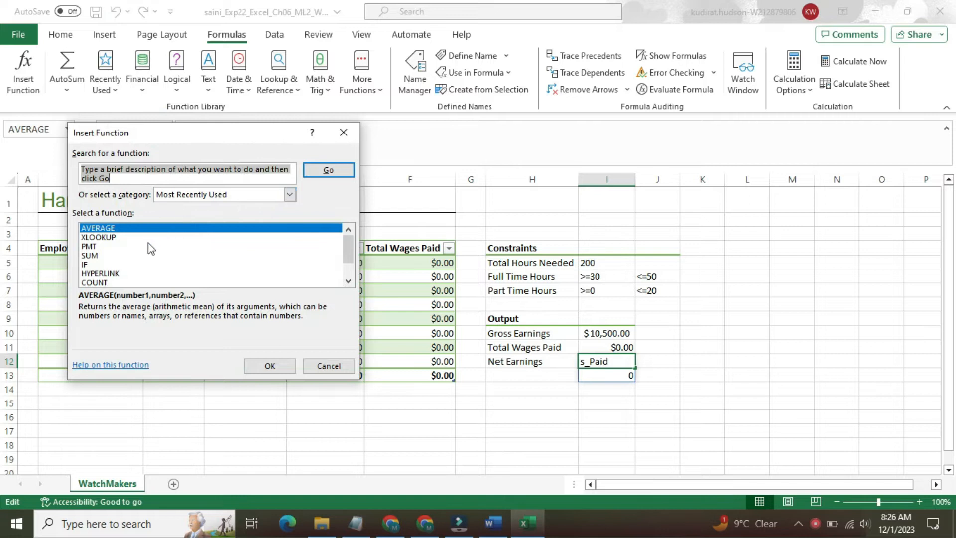
click(138, 256)
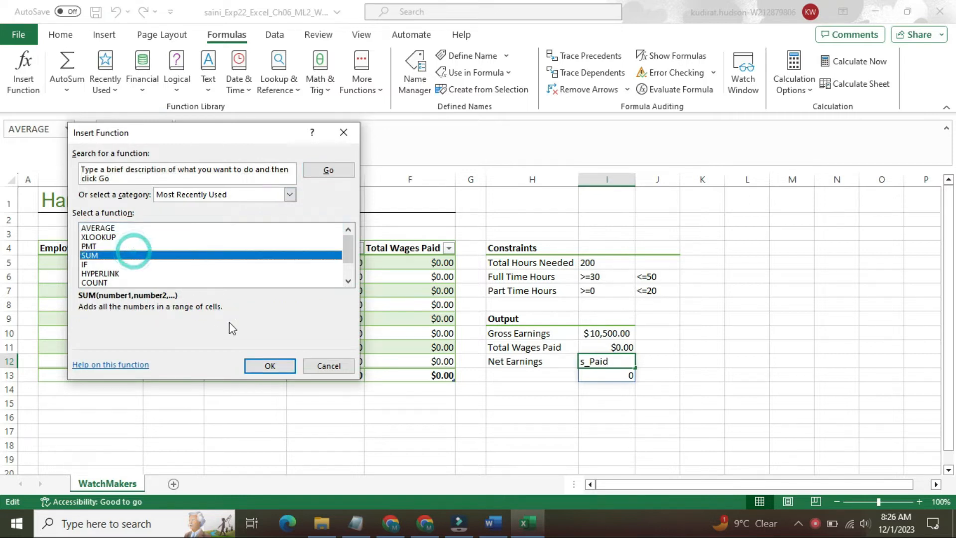
click(268, 367)
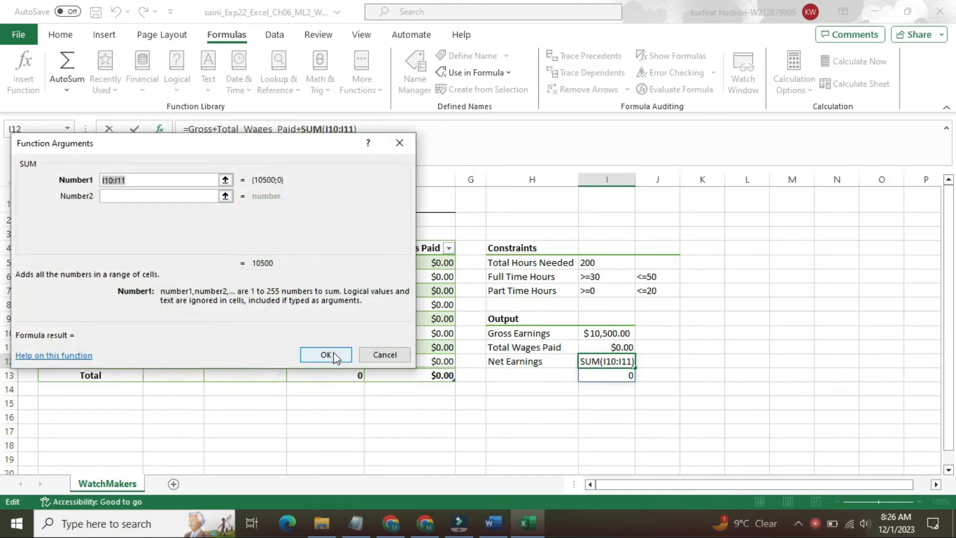
click(326, 354)
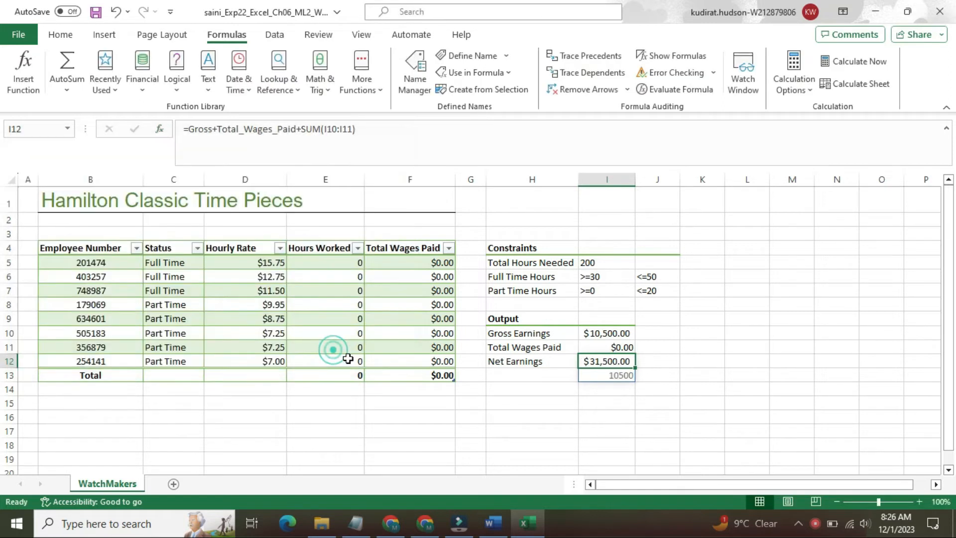
click(591, 403)
click(604, 361)
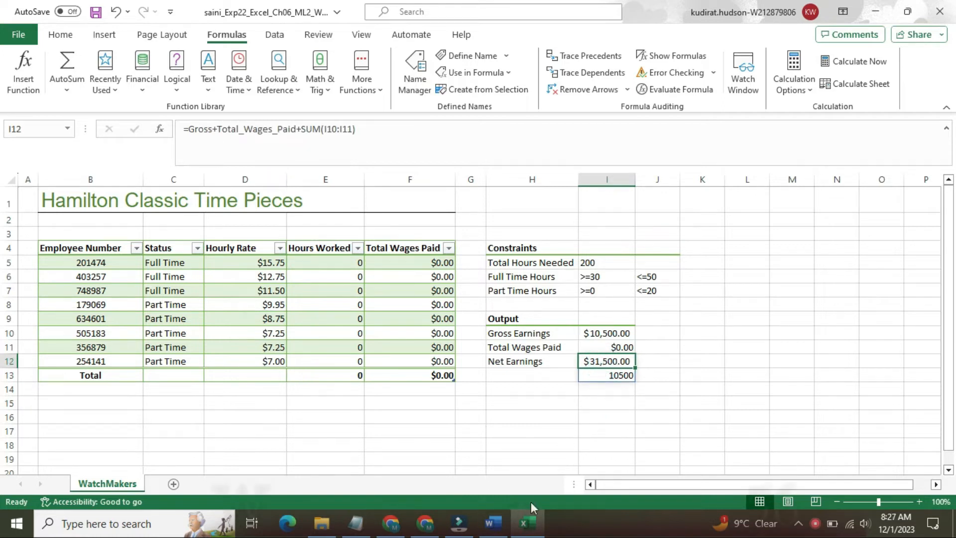
click(499, 531)
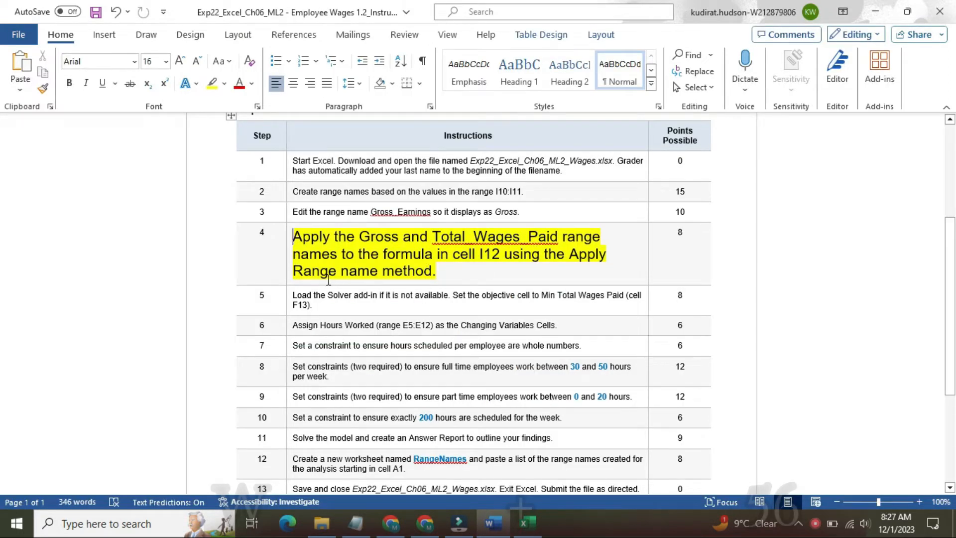
click(528, 523)
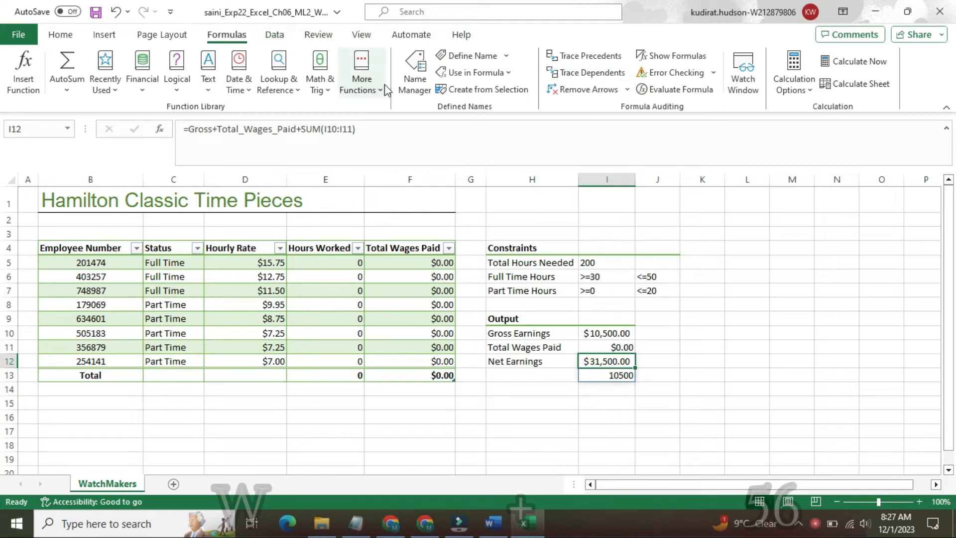
click(500, 74)
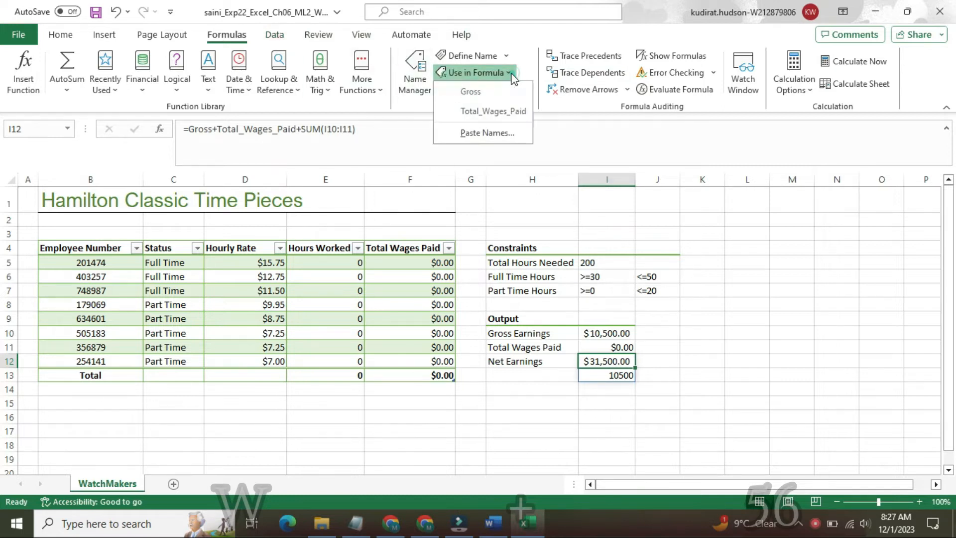
click(500, 112)
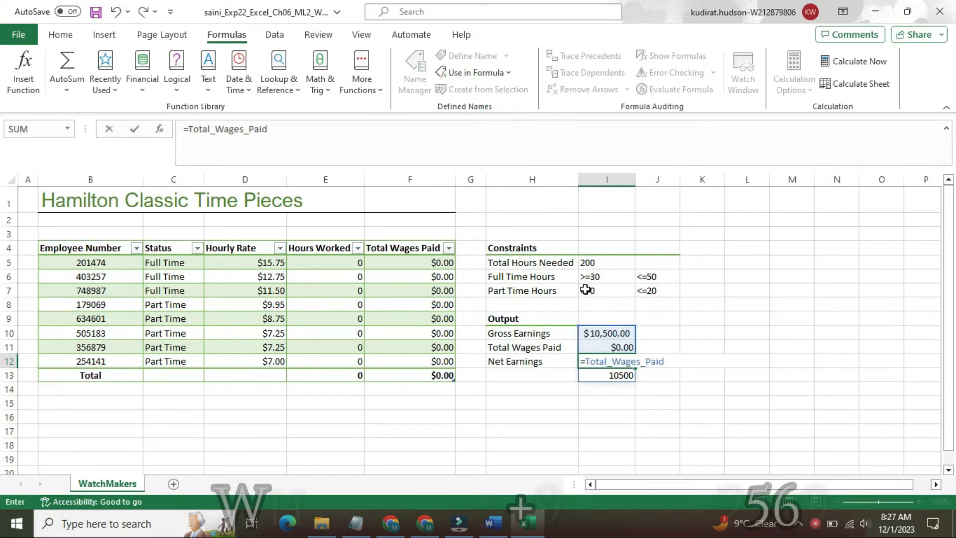
key(ctrl+z)
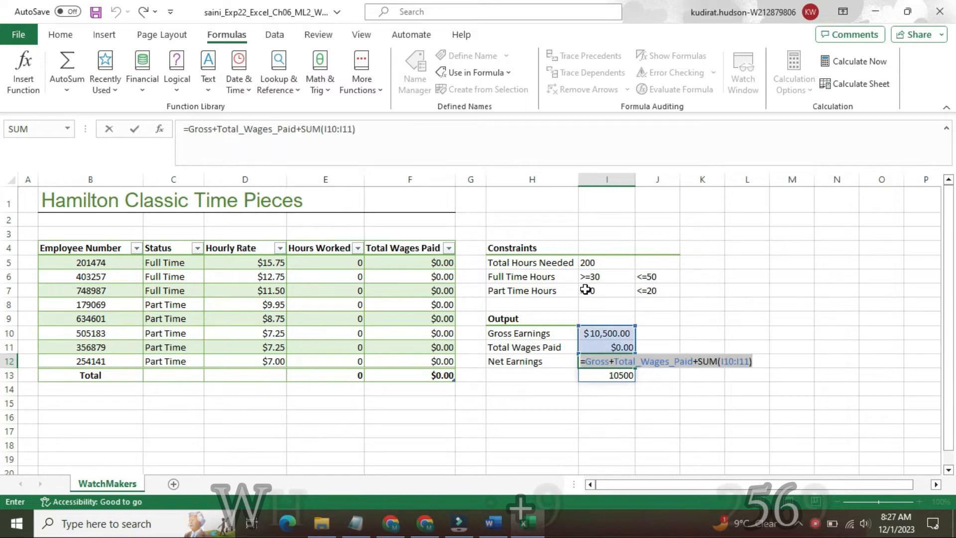
click(747, 362)
key(Return)
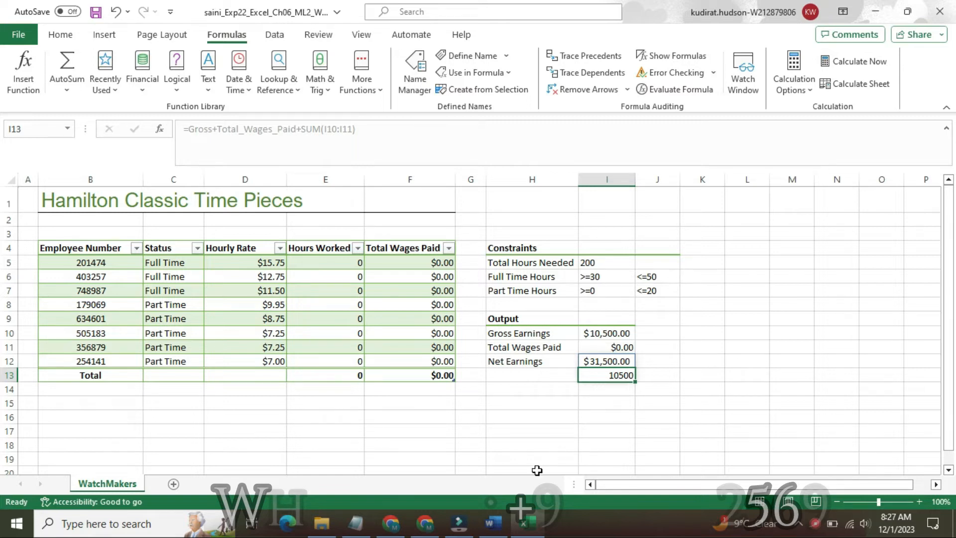
- Compare the step 4 instruction in Word with the Excel output cells, and return to the Word document
click(495, 526)
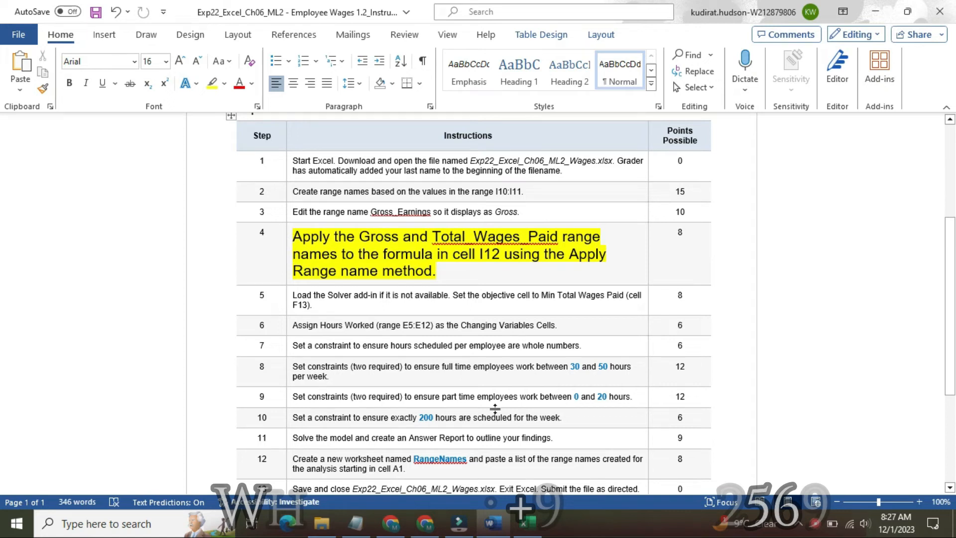
click(518, 522)
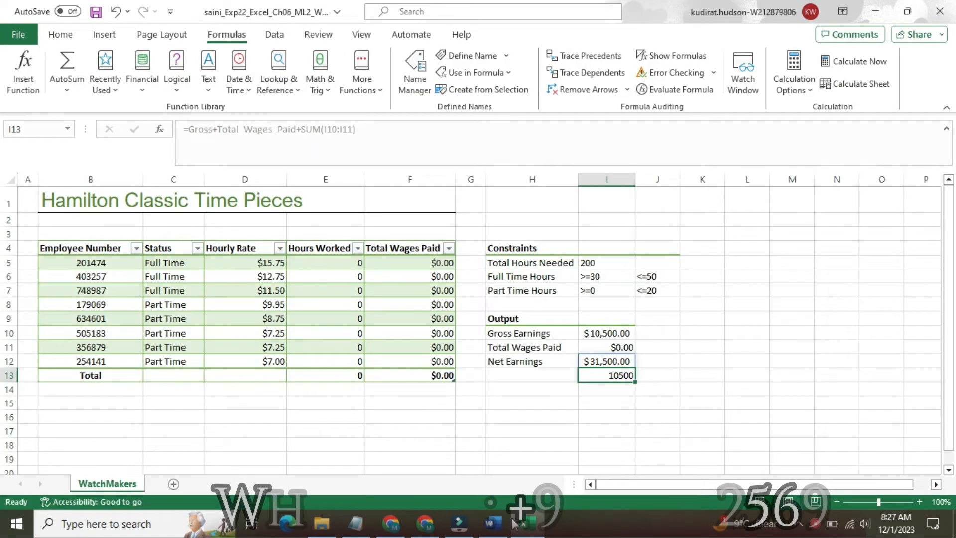
mouse_move(499, 523)
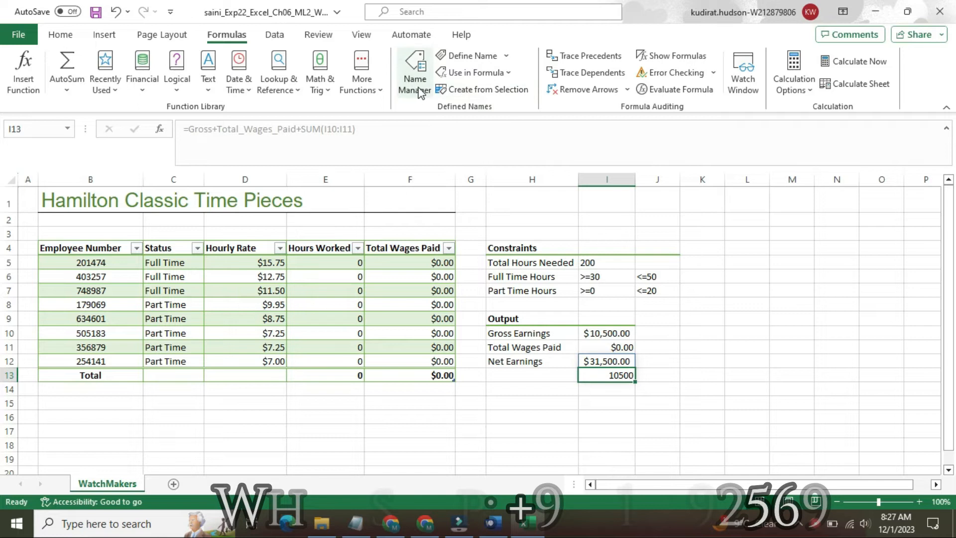
click(495, 529)
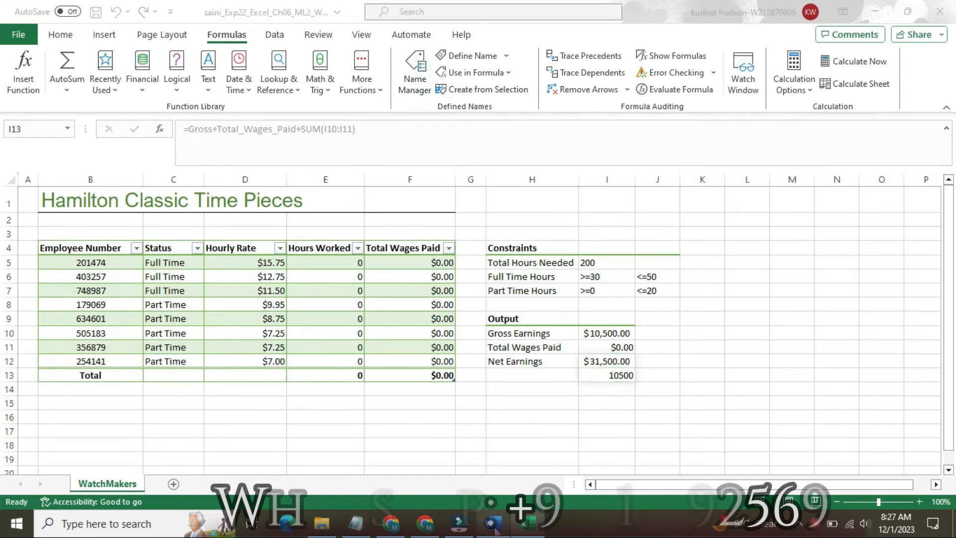
- Reset the step 4 instruction text to font size 9 and remove its yellow highlight
click(288, 248)
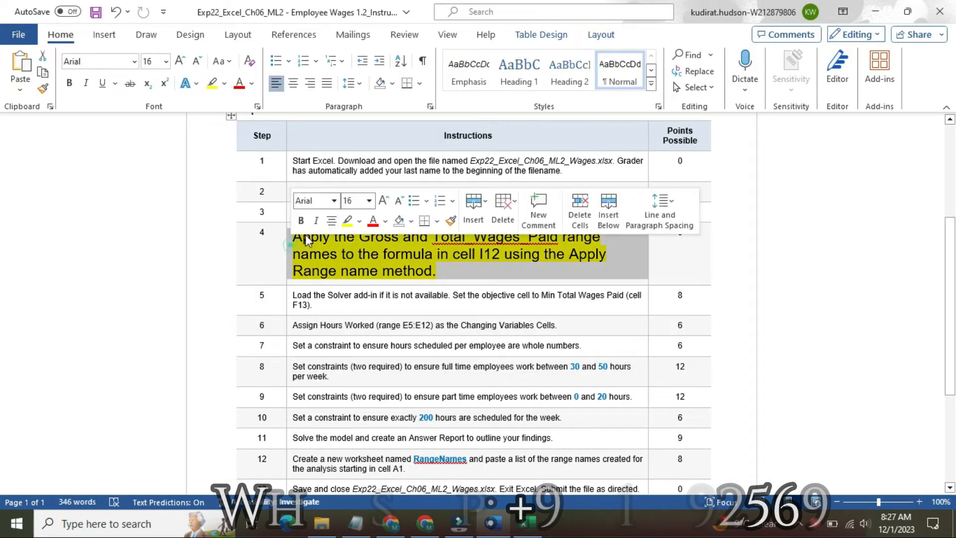
click(369, 201)
click(360, 234)
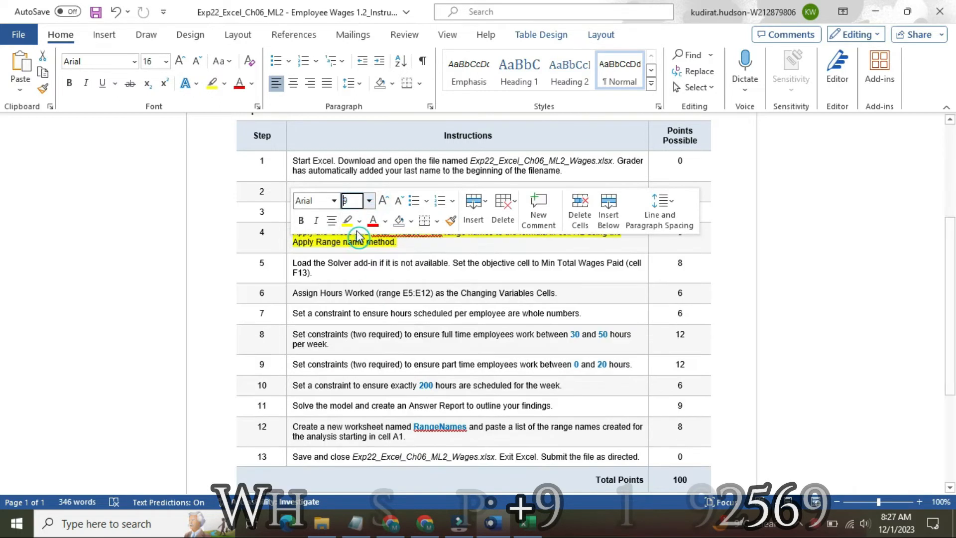
click(359, 221)
click(377, 337)
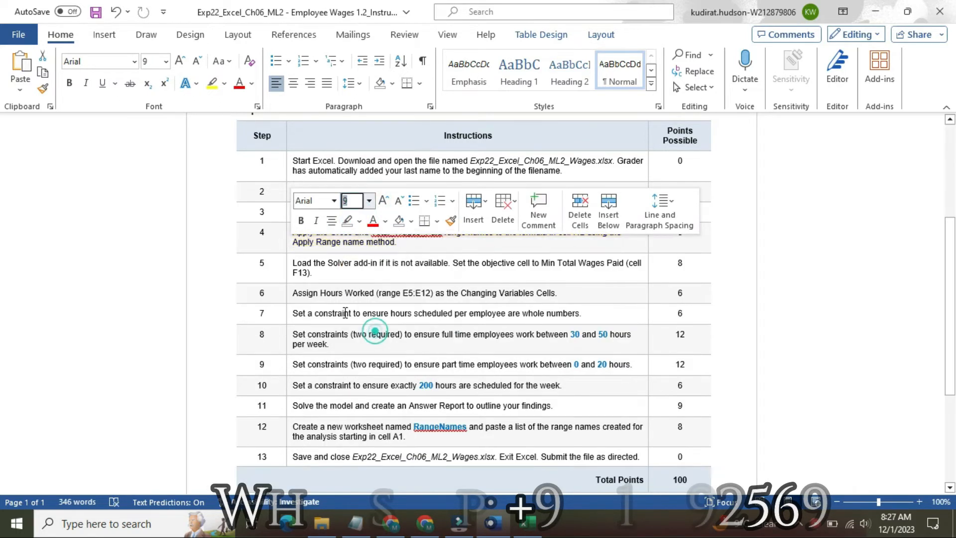
- Enlarge the step 5 instruction text to font size 16 and highlight it in yellow
click(287, 271)
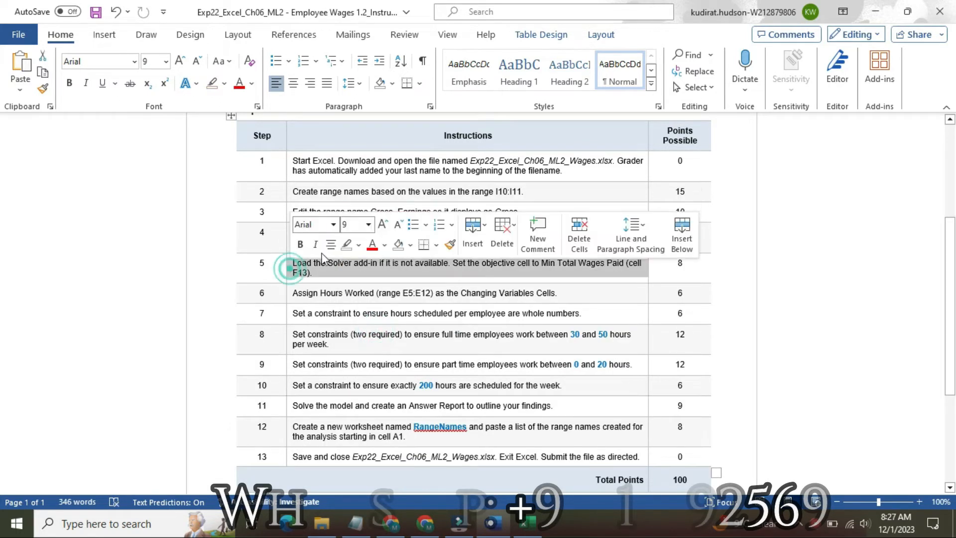
click(369, 224)
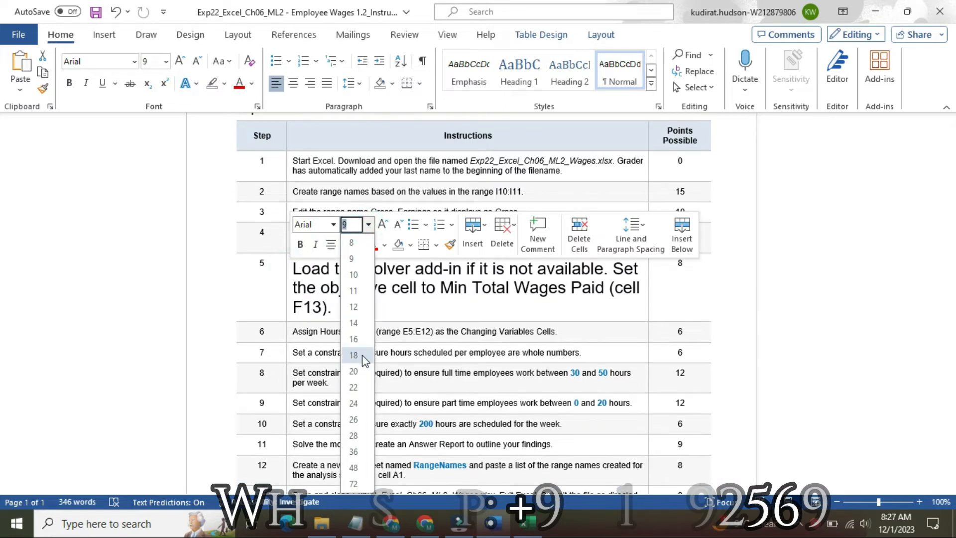
click(355, 339)
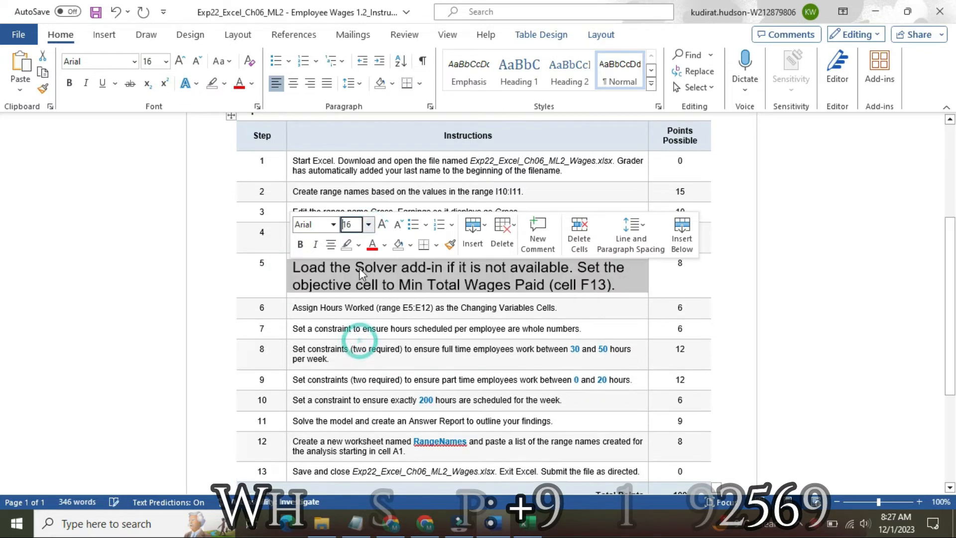
click(360, 246)
click(350, 297)
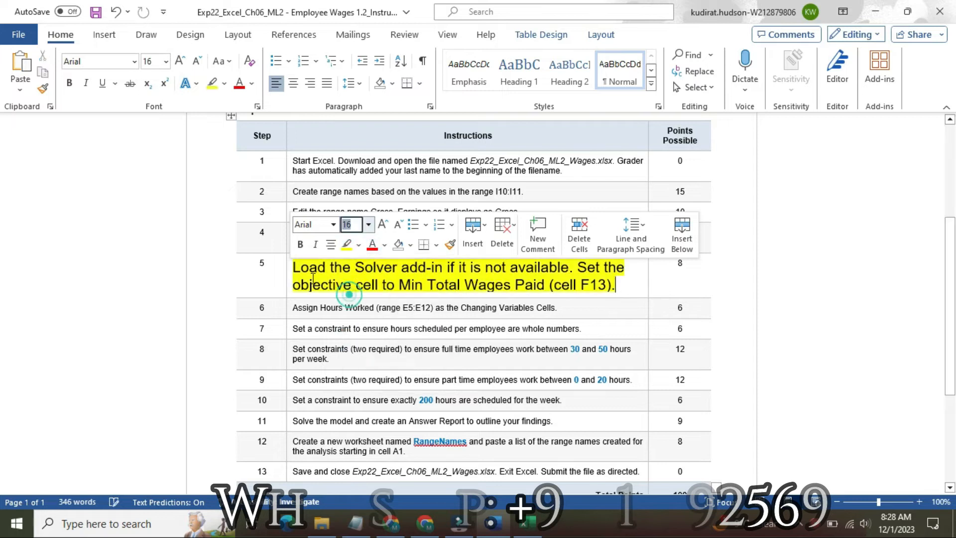
drag(294, 267, 572, 273)
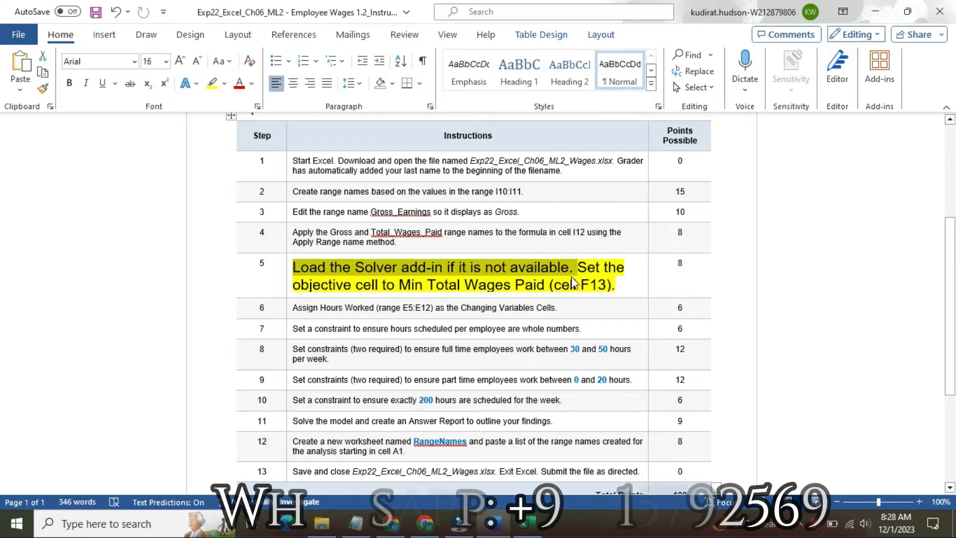
- Switch to the Excel workbook, start Solver and set the objective type to Min
click(528, 531)
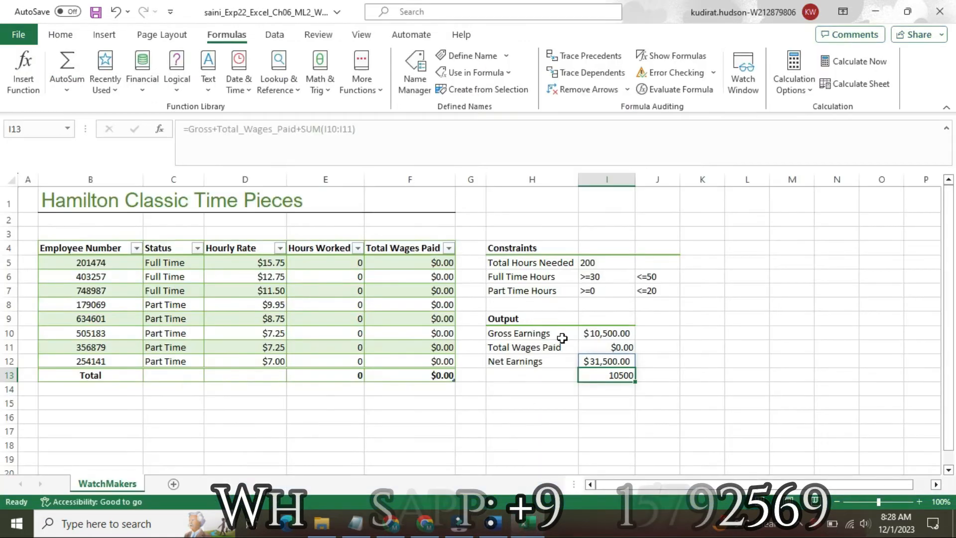
click(598, 356)
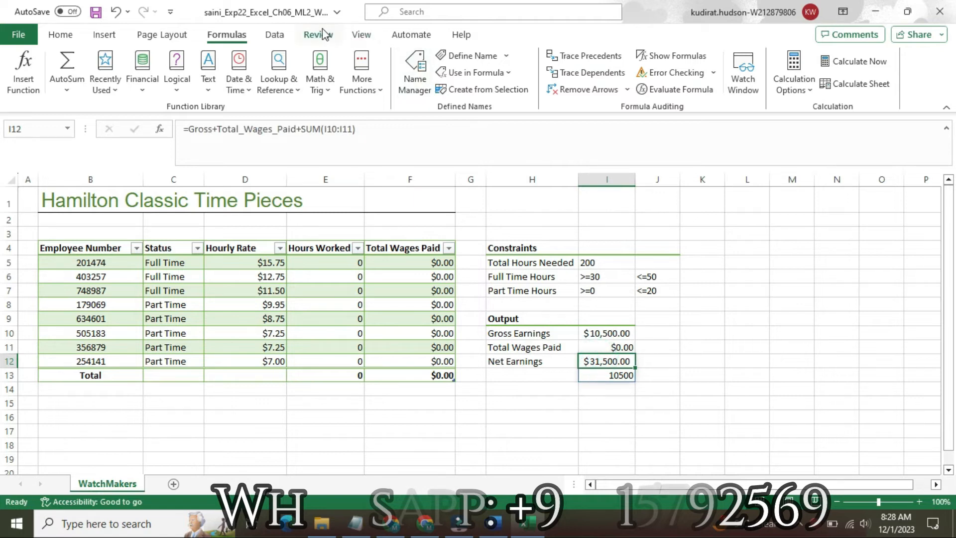
click(274, 34)
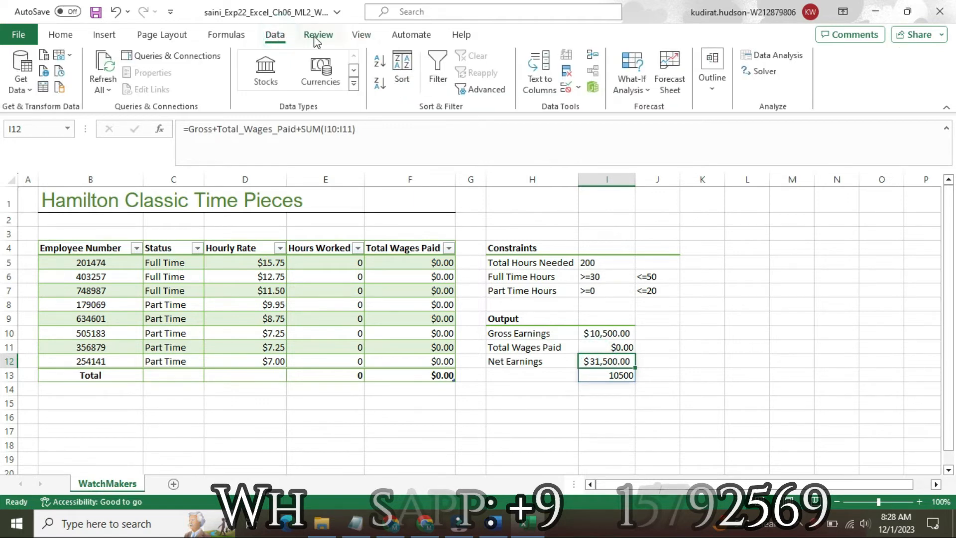
click(314, 37)
click(274, 34)
click(763, 75)
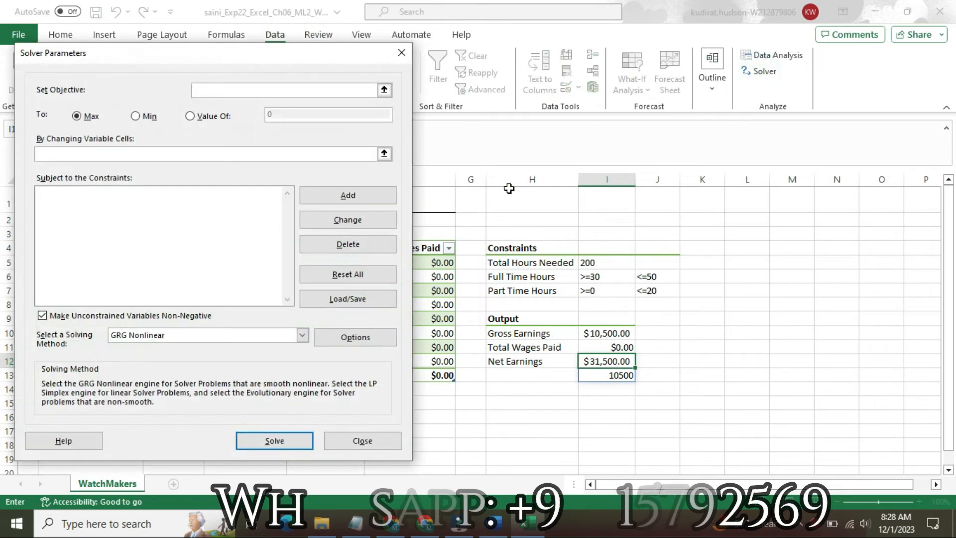
click(135, 116)
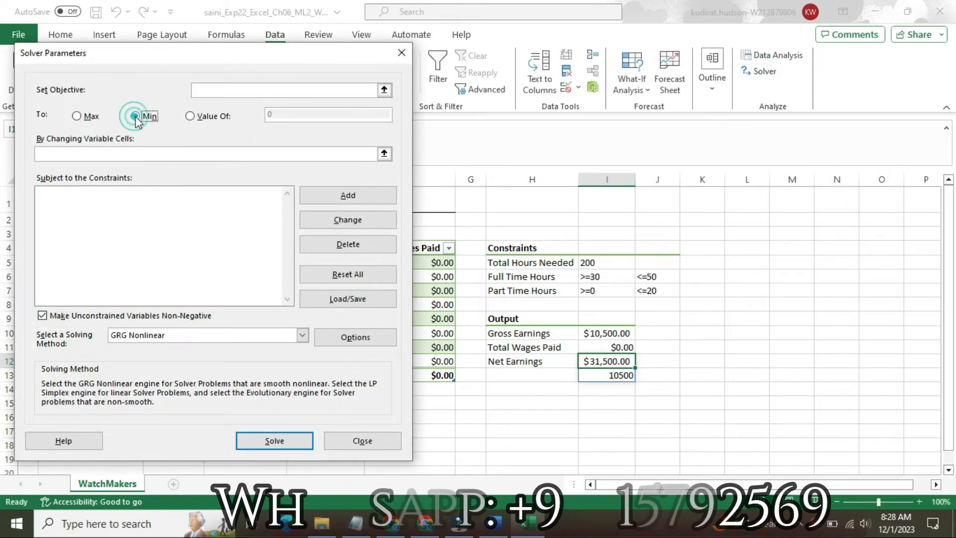
- Set Solver's changing variable cells to the range I12:I13
click(384, 154)
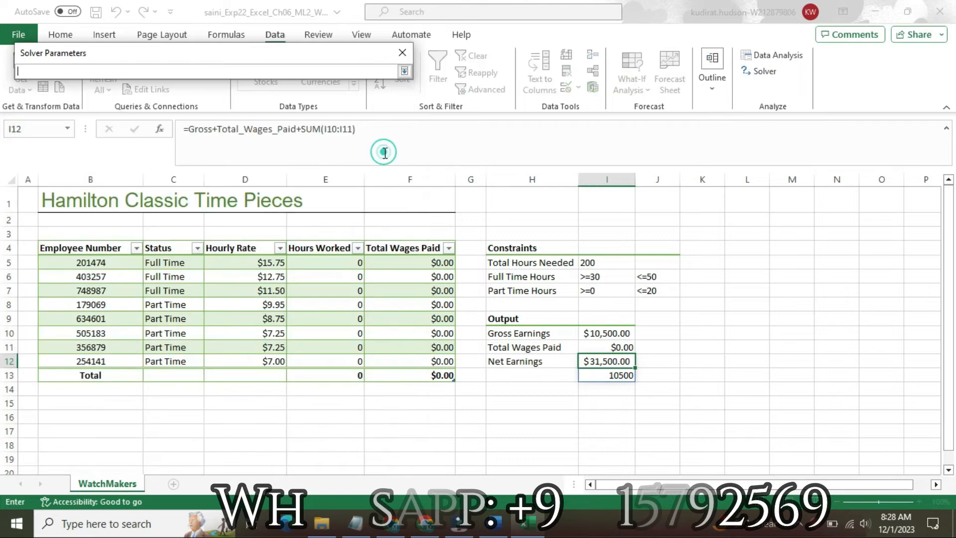
drag(590, 357, 608, 376)
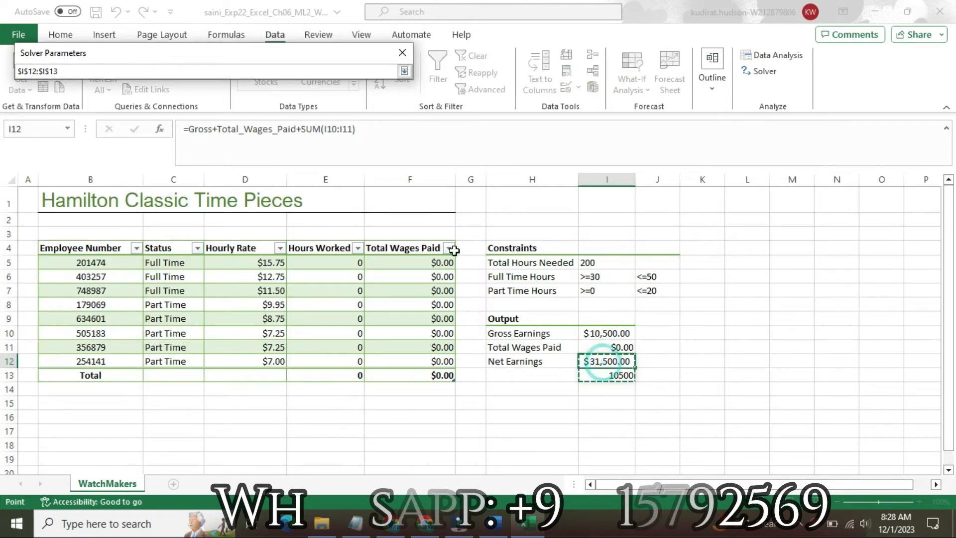
click(402, 71)
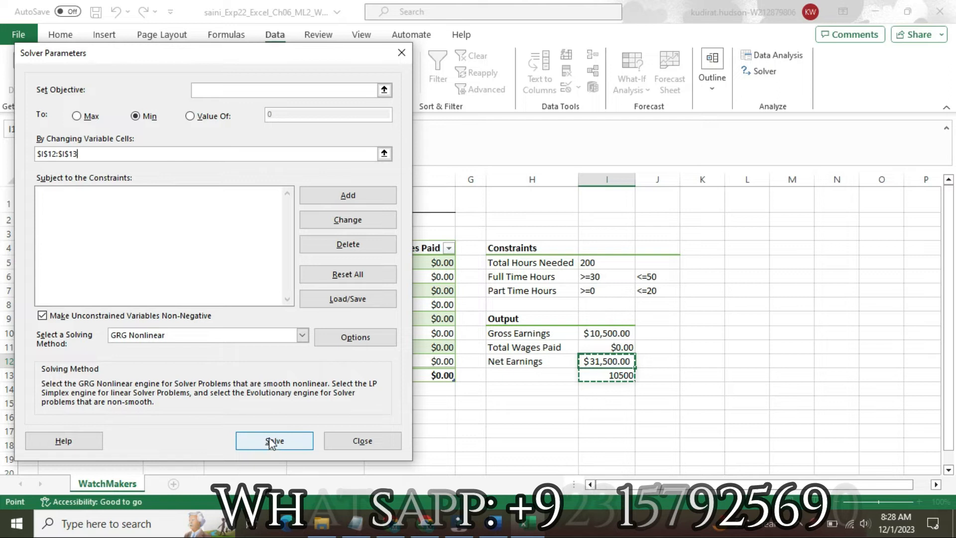
- Try to solve the model with the range I12:I13 as the Solver objective
click(281, 91)
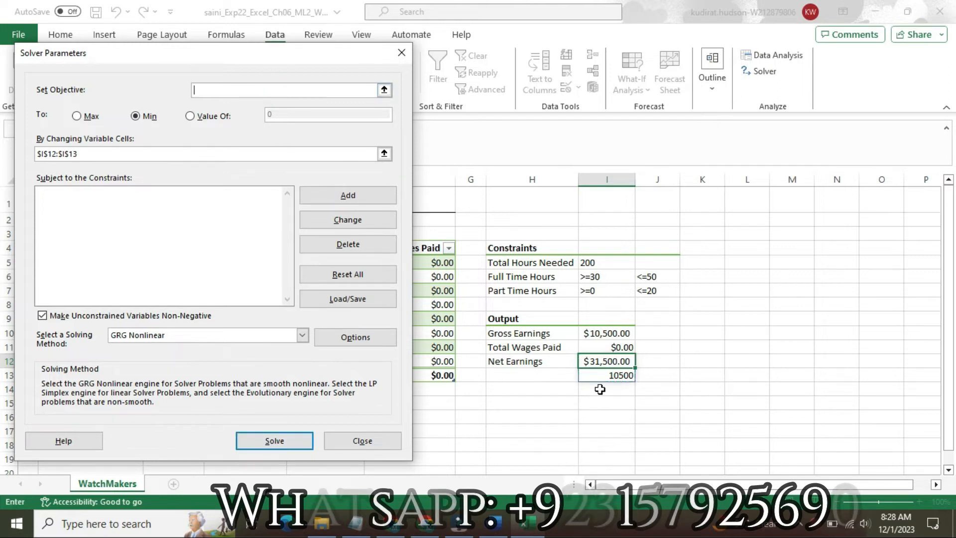
drag(601, 364, 601, 377)
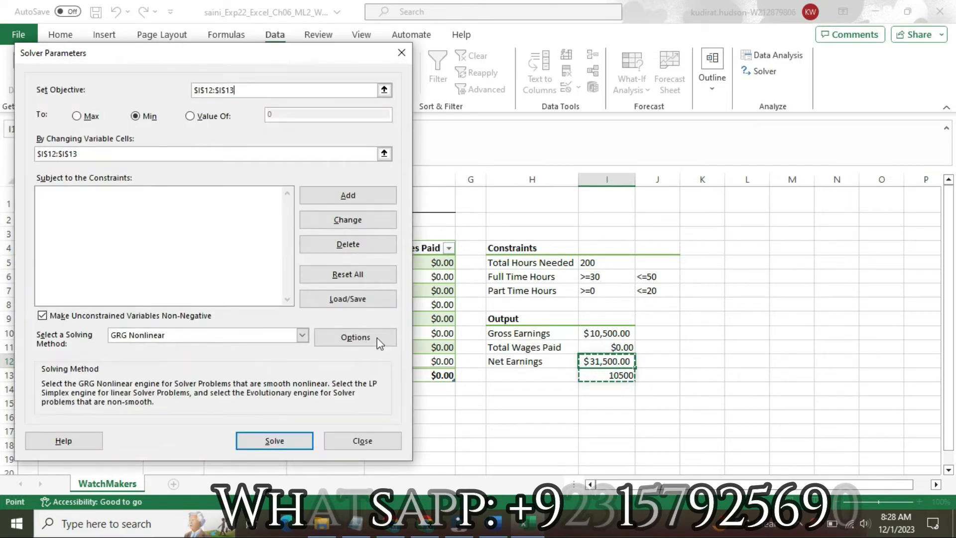
click(292, 450)
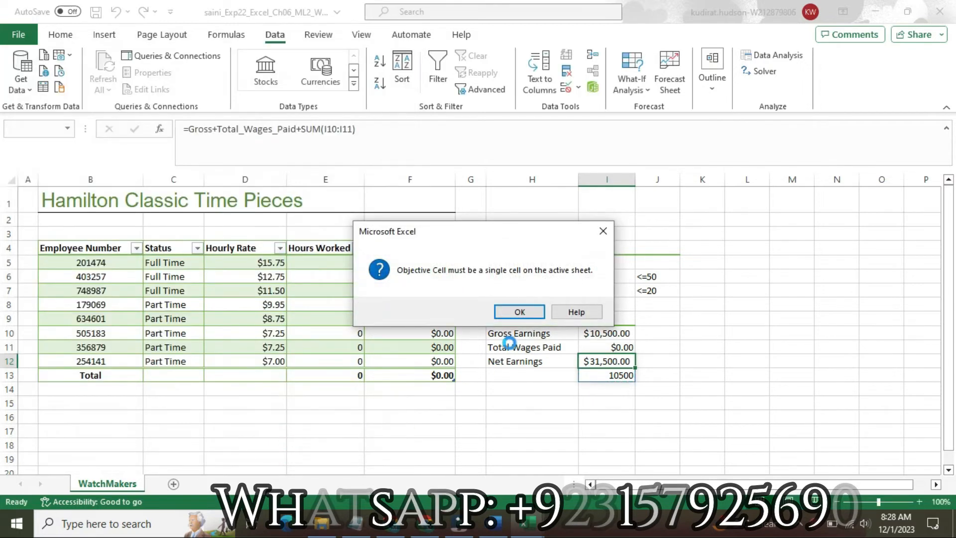
click(531, 309)
click(757, 72)
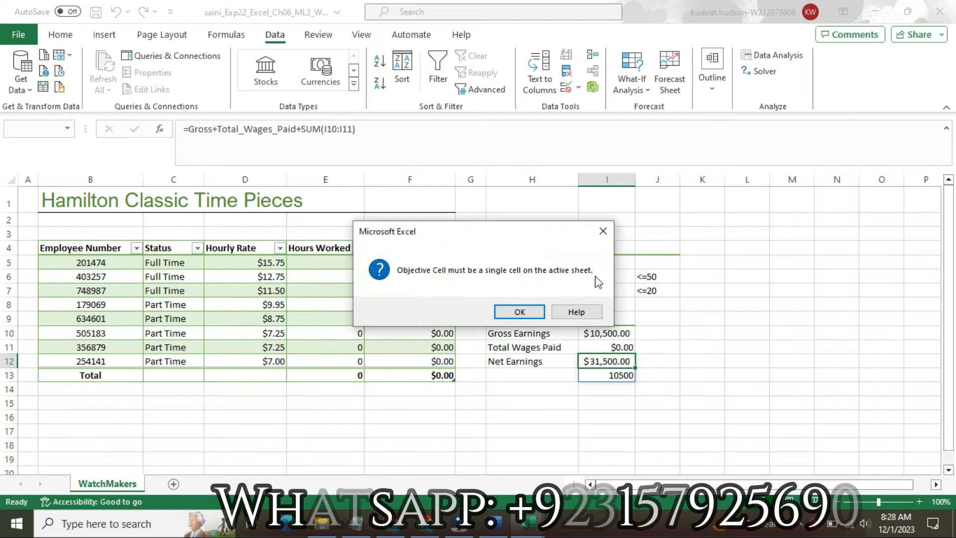
click(519, 312)
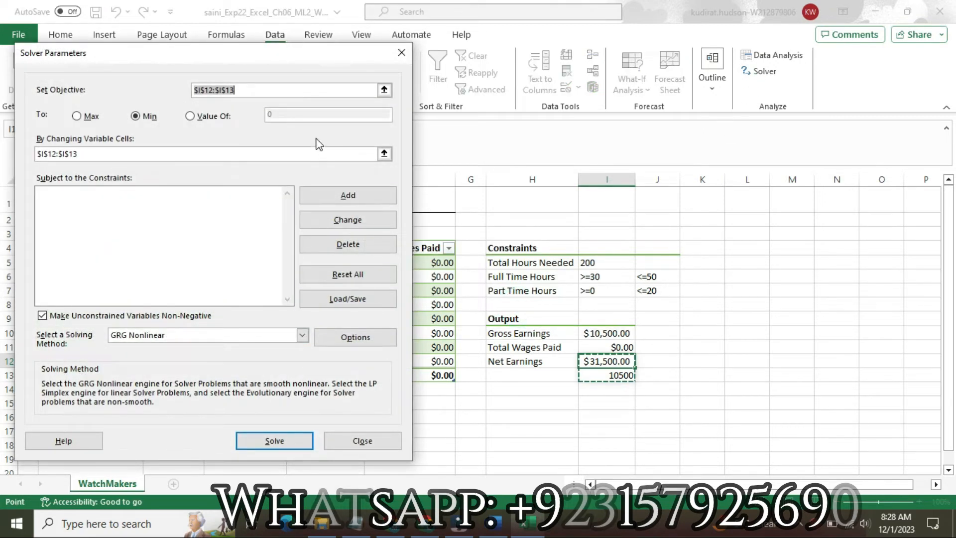
- Clear the Solver objective and try to solve without one, closing Solver after the attempt
key(BackSpace)
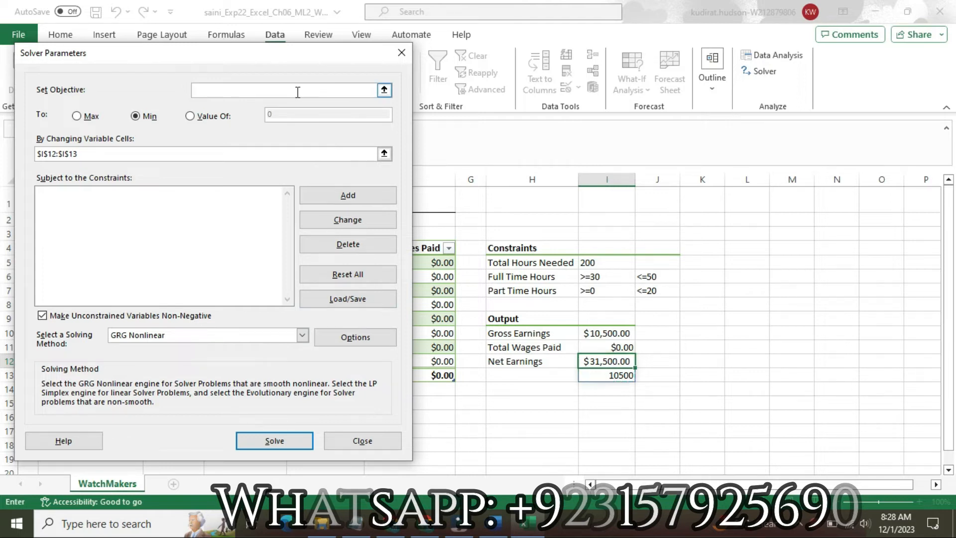
click(273, 441)
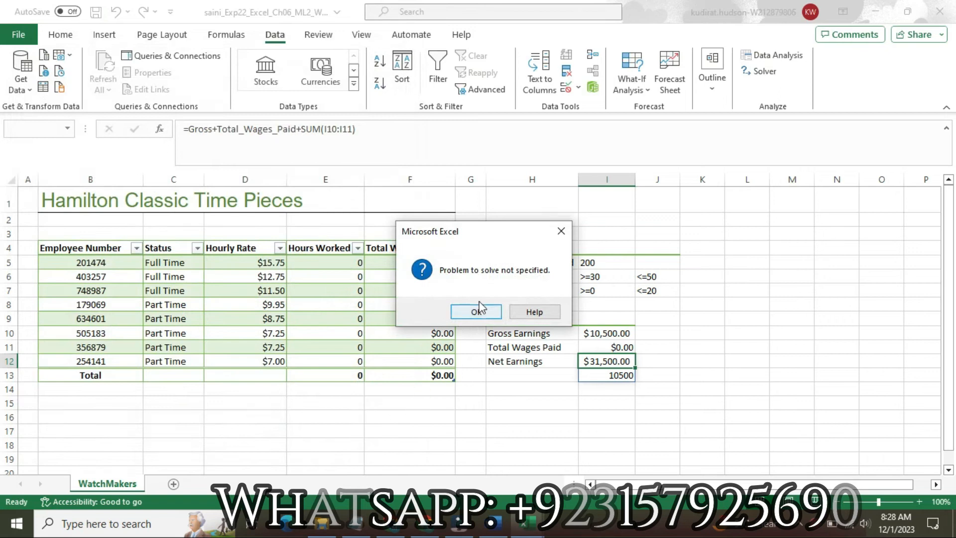
click(477, 312)
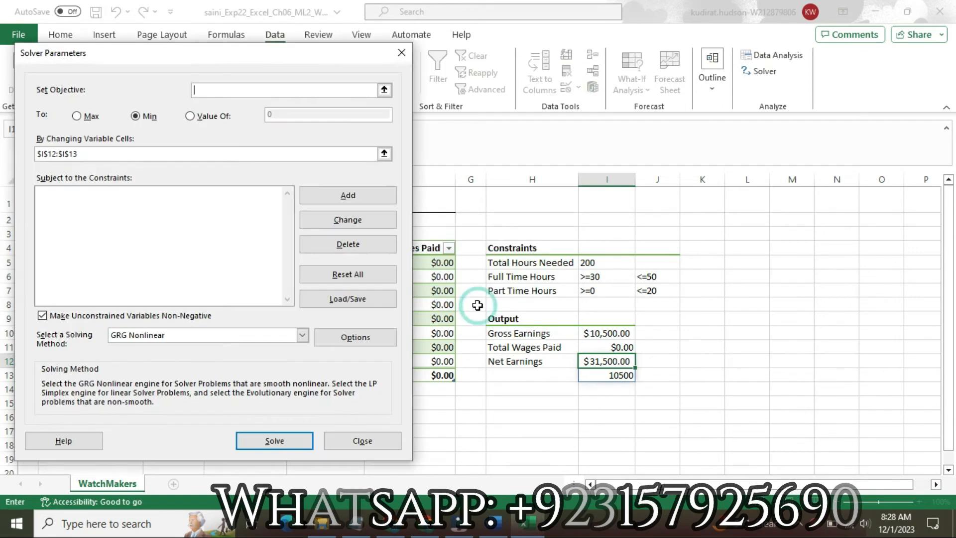
click(344, 441)
- Reread the step 5 instruction about the objective cell in Word and return to the Excel workbook
click(493, 522)
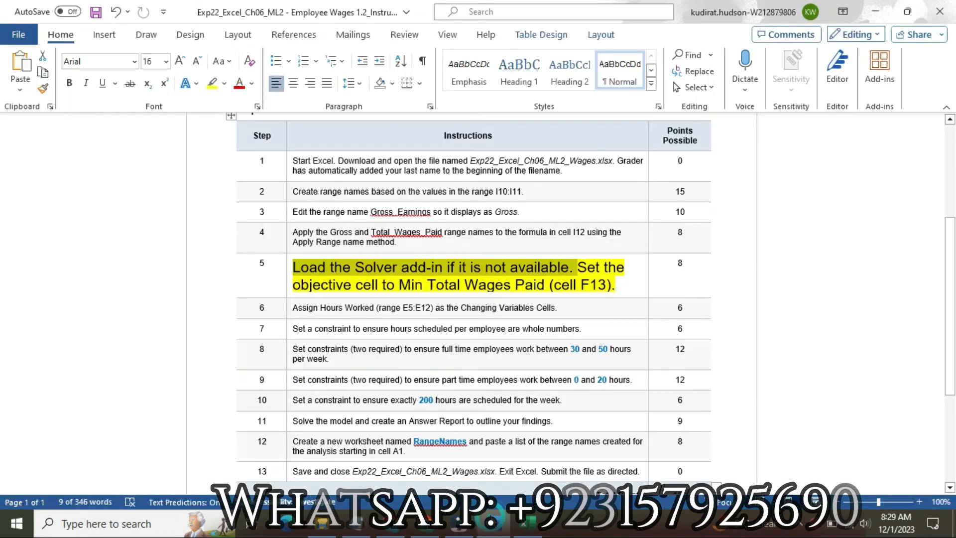
drag(580, 267, 615, 289)
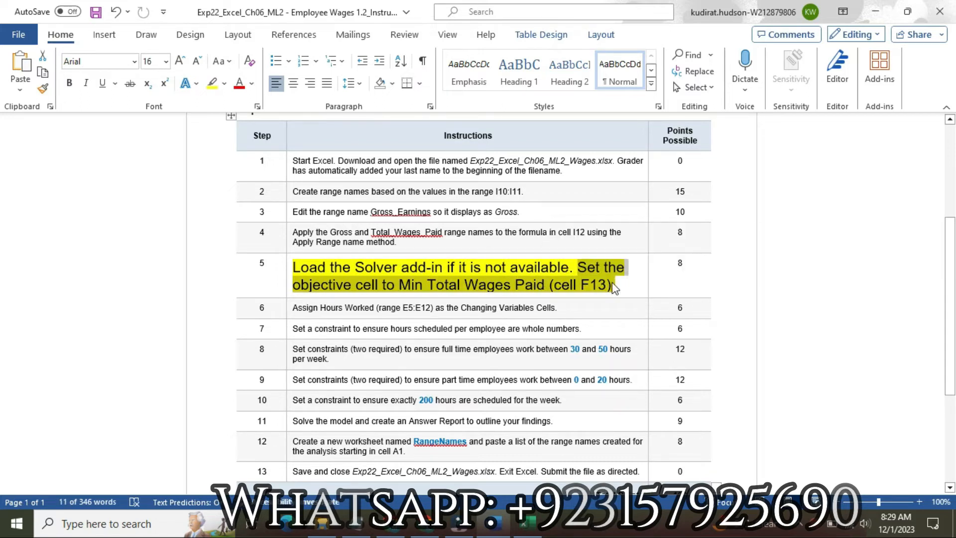
click(300, 268)
drag(301, 267, 617, 284)
click(526, 521)
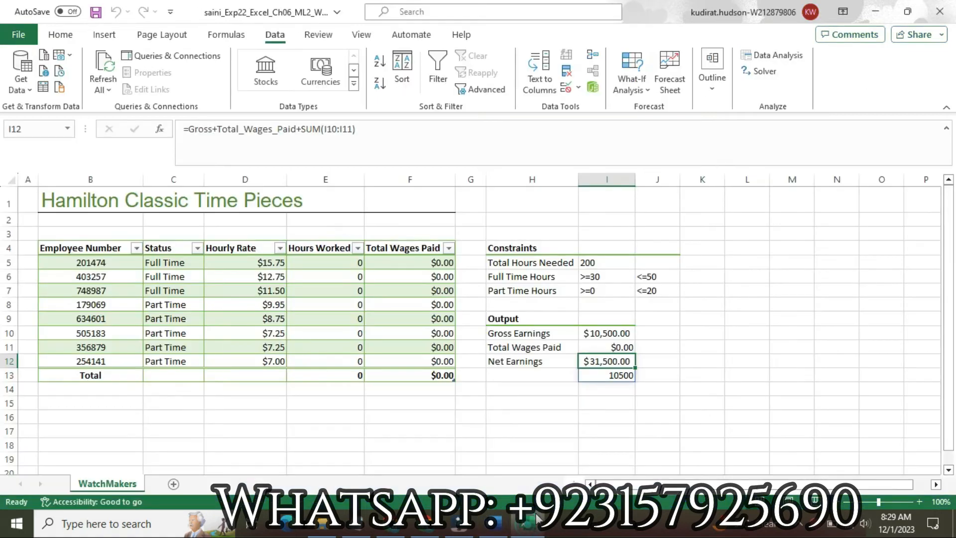
- Reopen Solver, set the objective to cell F13 and solve the model
click(763, 71)
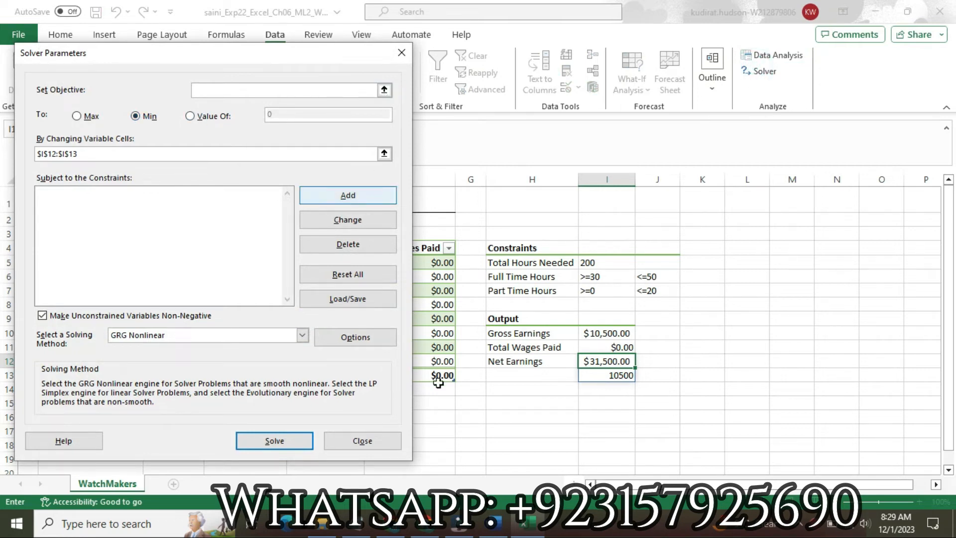
drag(269, 55, 740, 62)
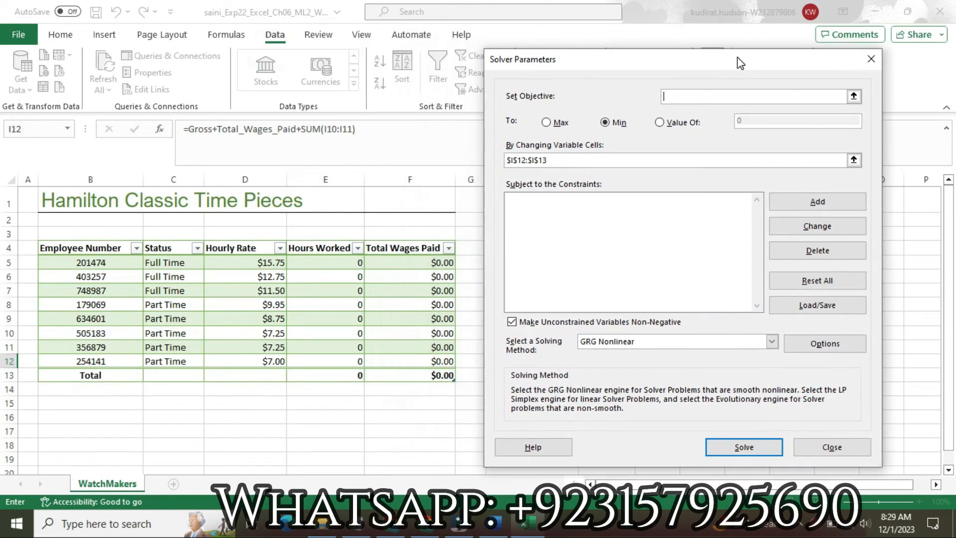
click(501, 521)
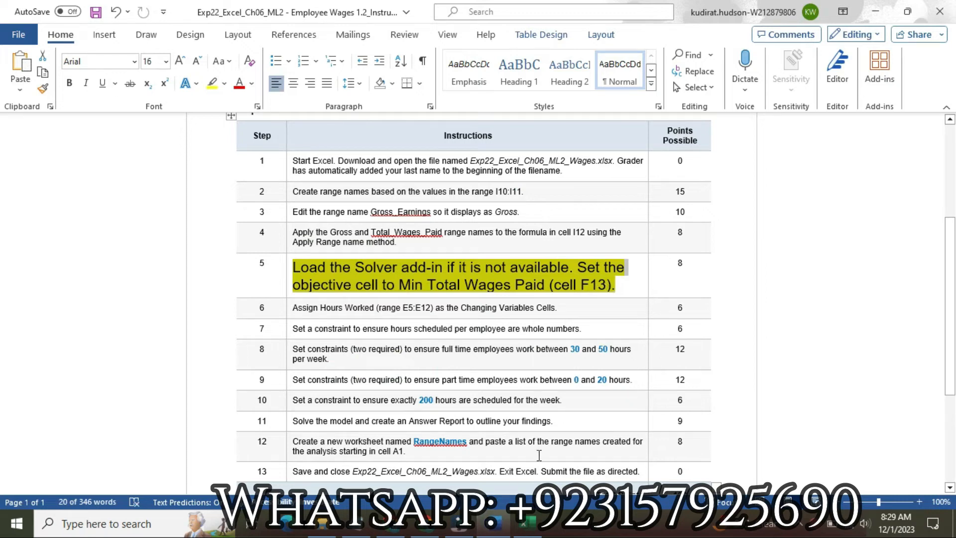
click(535, 521)
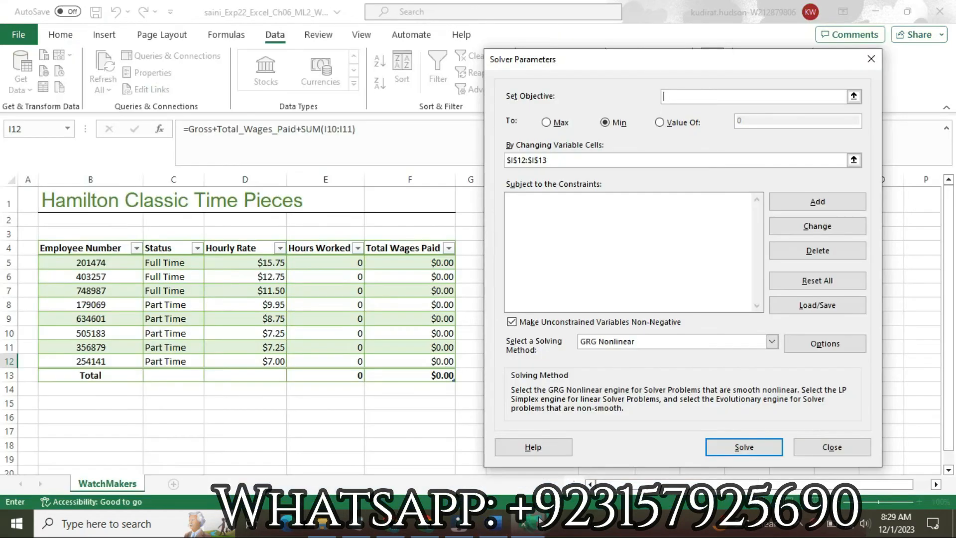
click(418, 373)
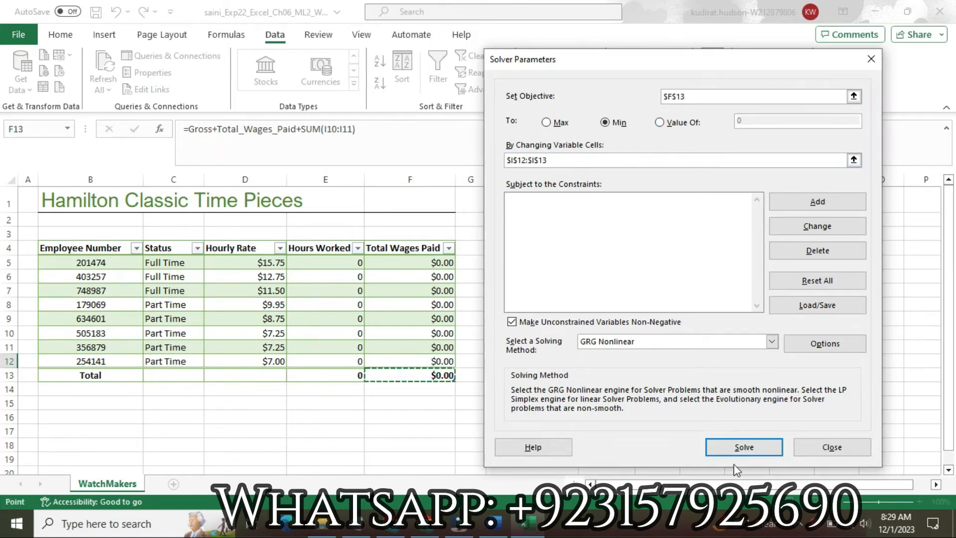
click(732, 448)
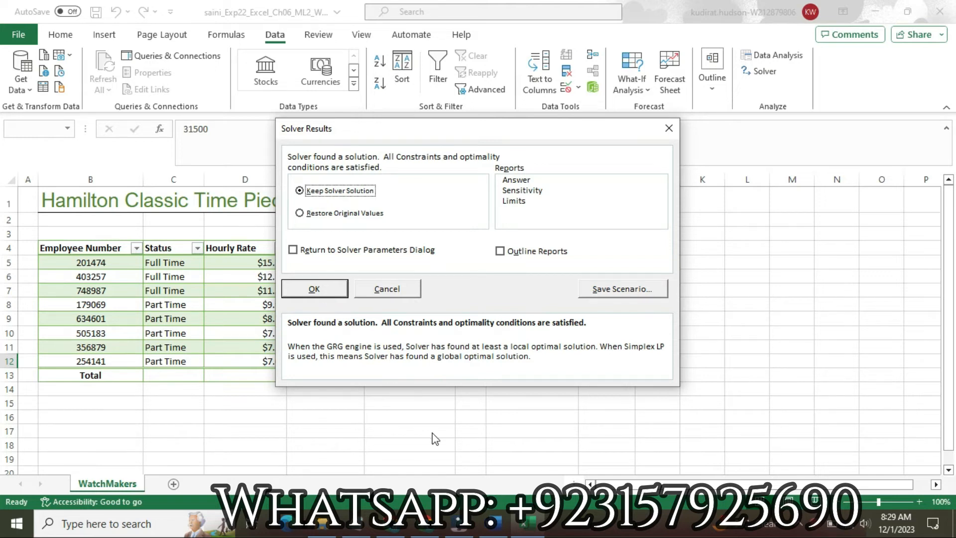
- Recheck the step 5 instruction in Word, and keep the Solver solution back in the Excel workbook
click(494, 522)
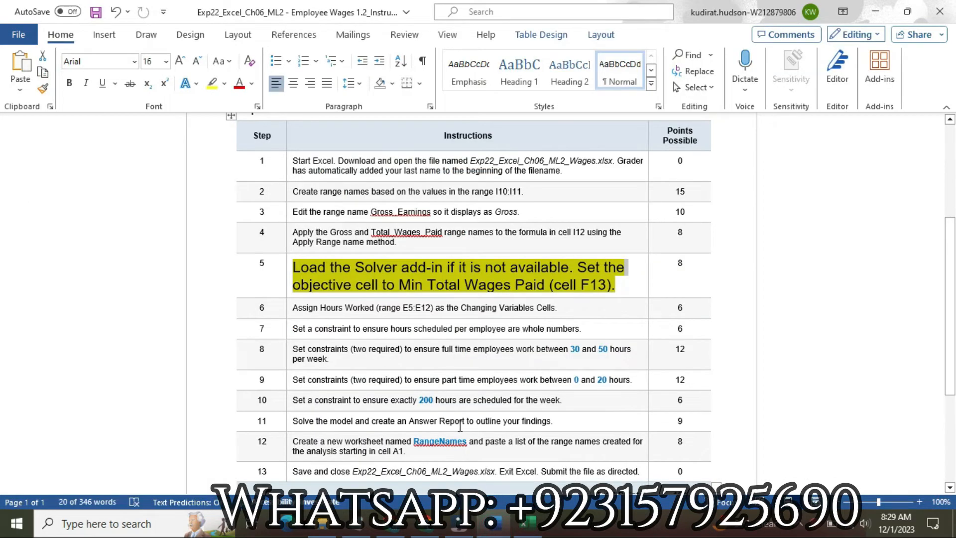
mouse_move(527, 532)
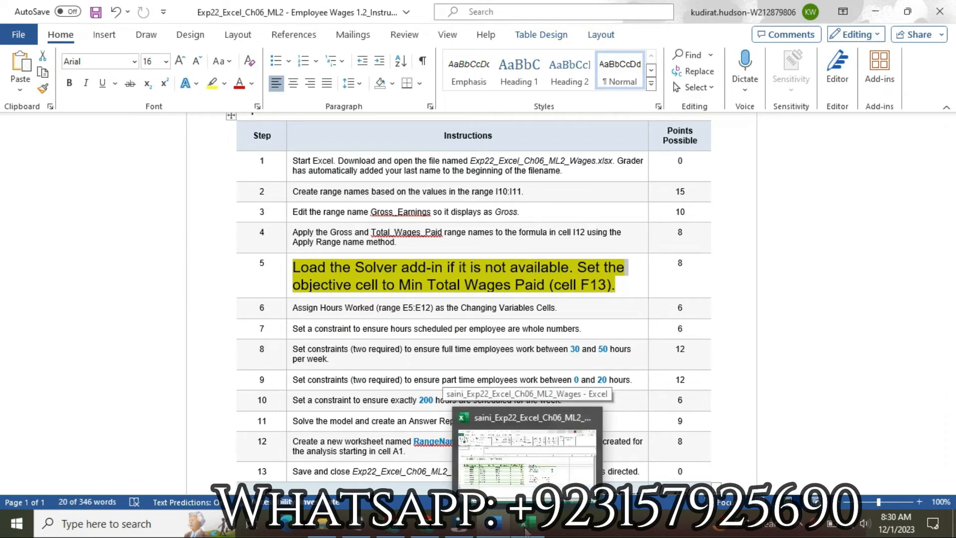
click(527, 532)
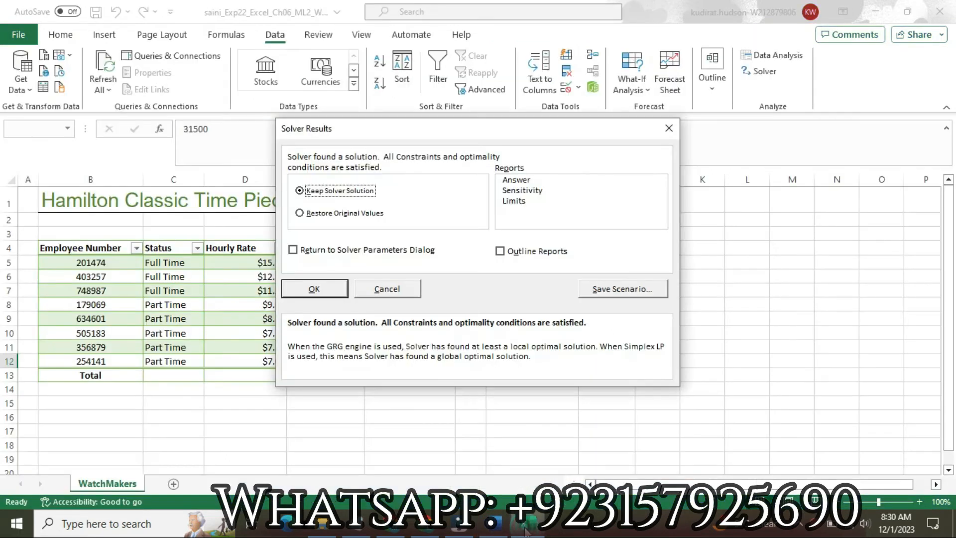
click(315, 289)
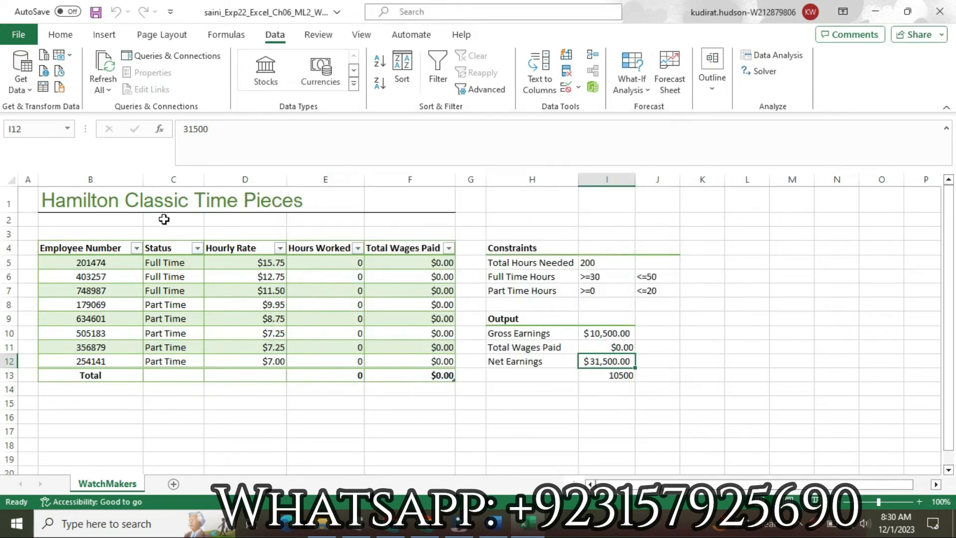
- Enable the Euro Currency Tools and Analysis ToolPak - VBA add-ins alongside the Solver Add-in in the Excel options
click(18, 35)
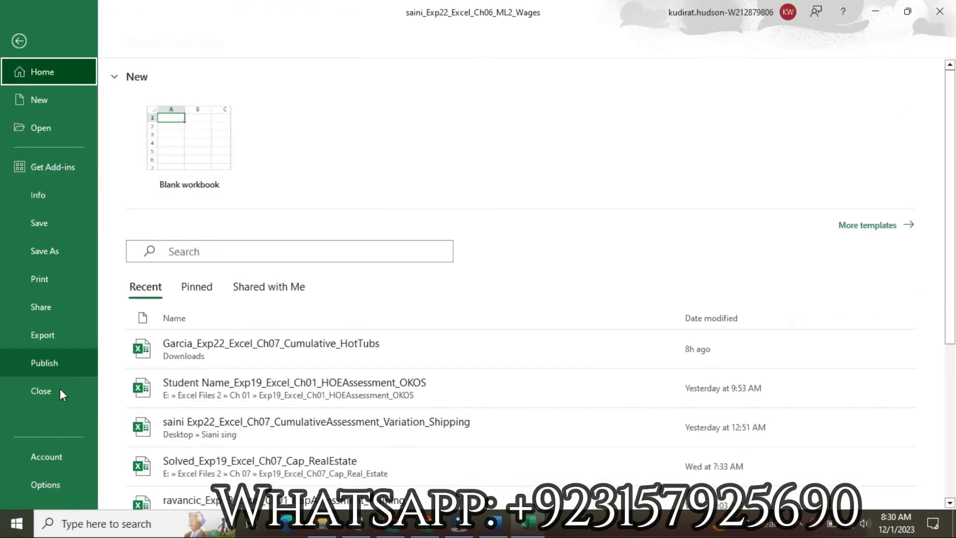
click(62, 492)
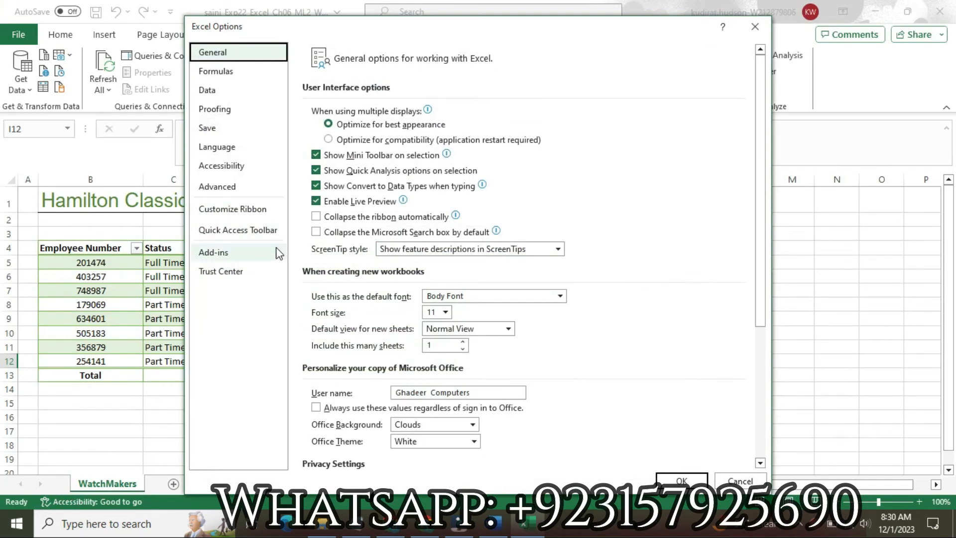
click(262, 254)
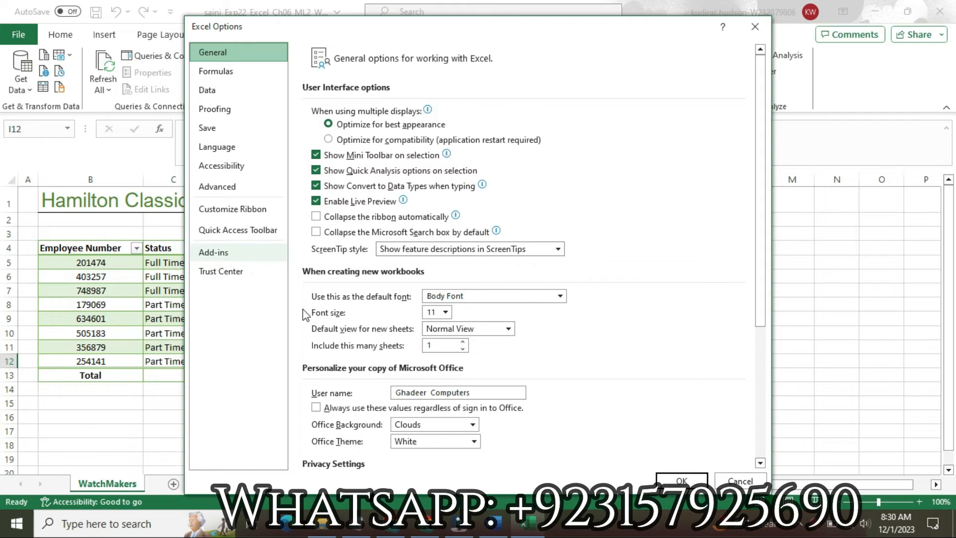
click(249, 256)
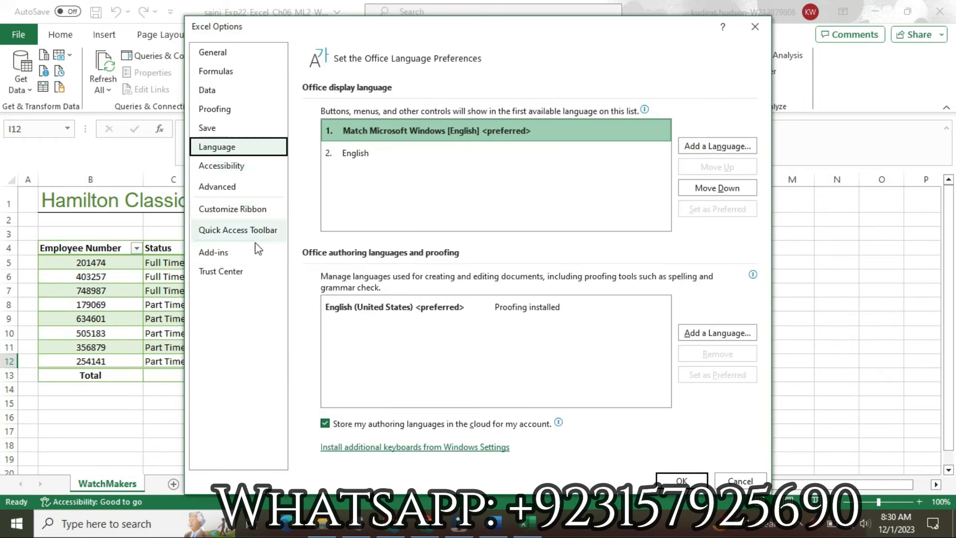
click(251, 252)
click(465, 453)
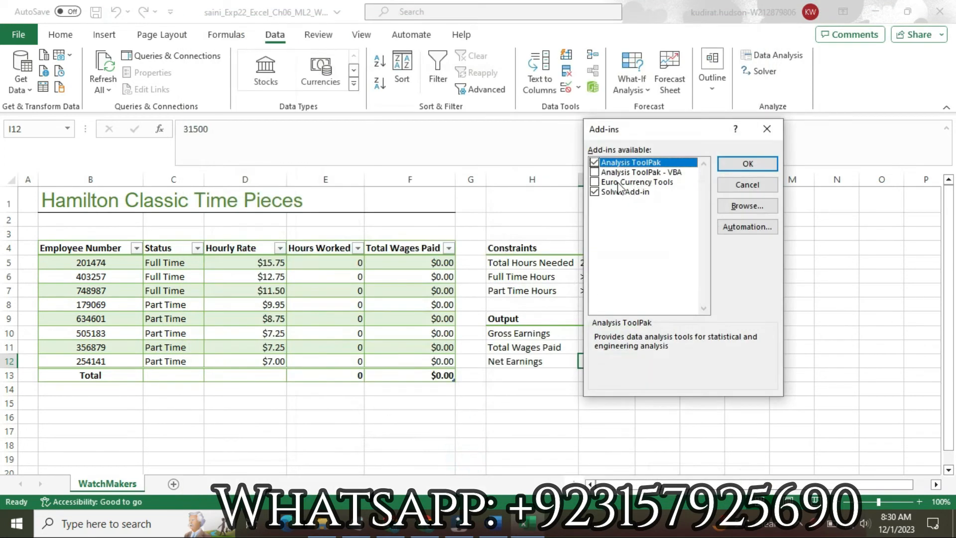
click(595, 182)
click(594, 171)
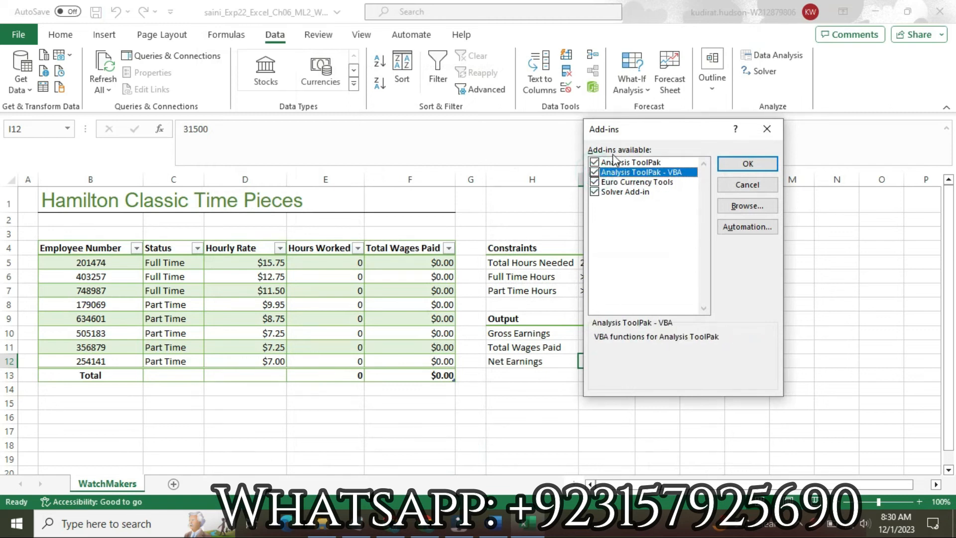
click(742, 163)
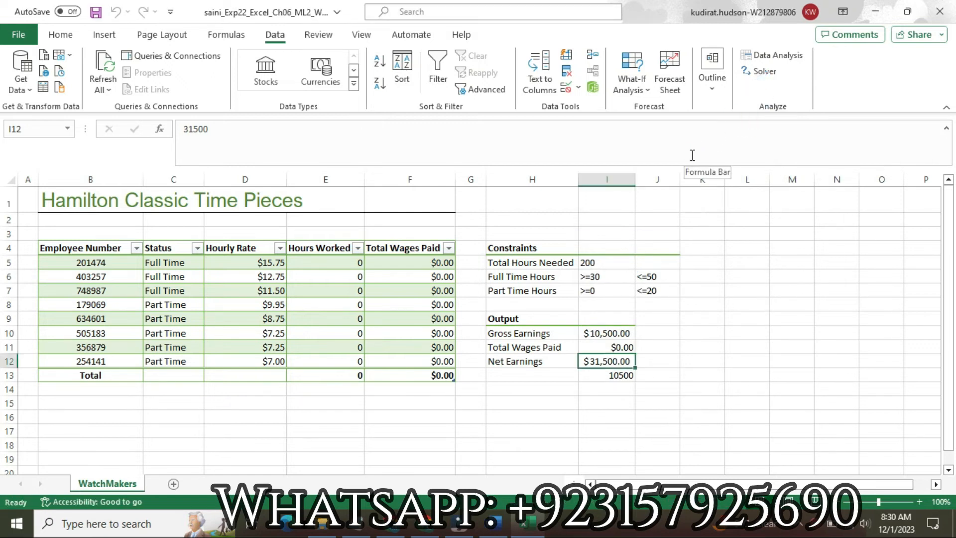
- Solve the model again with GRG Nonlinear, minimizing cell F13, and keep the Solver solution
click(767, 70)
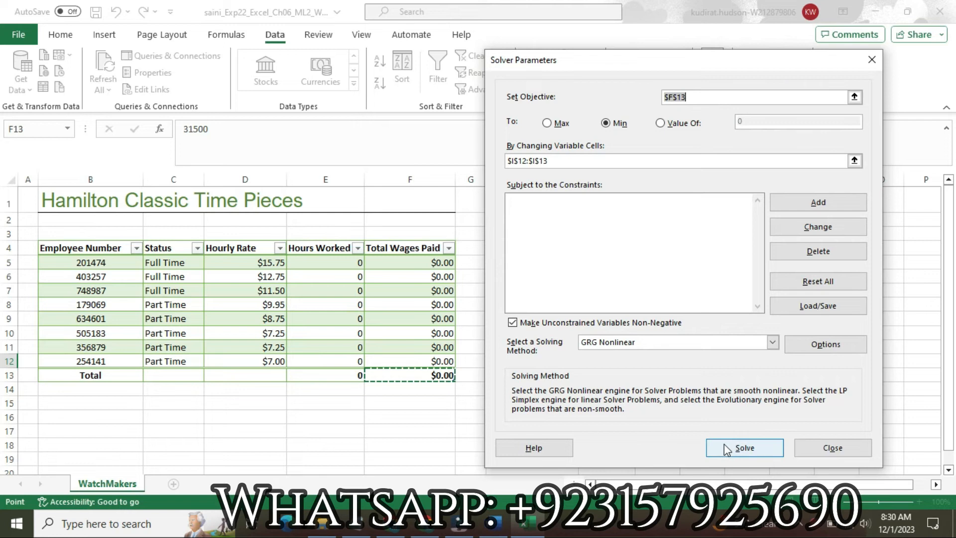
click(772, 342)
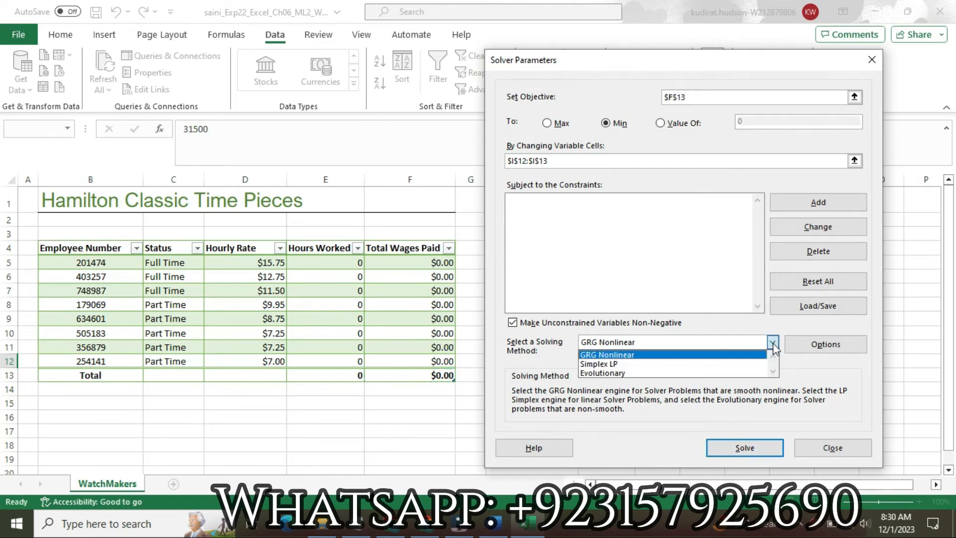
click(492, 524)
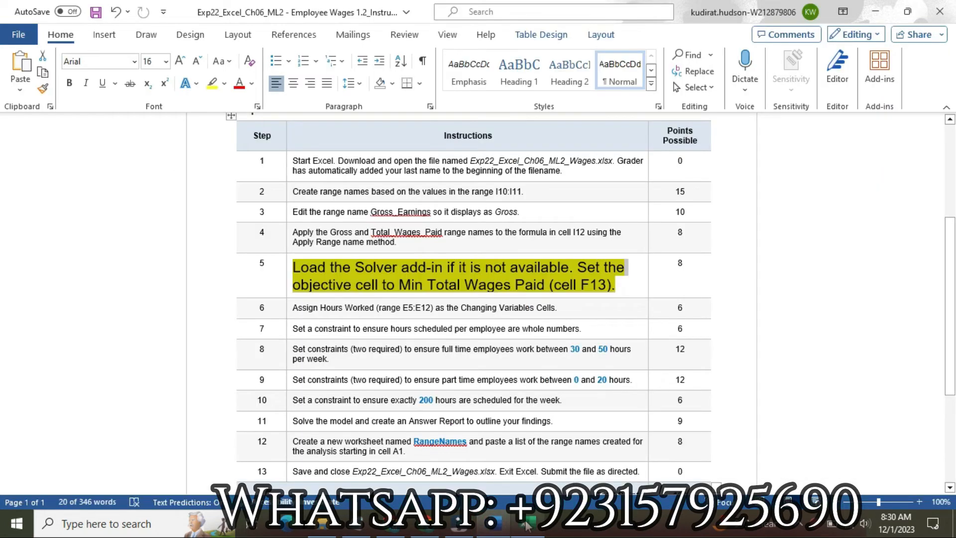
mouse_move(526, 526)
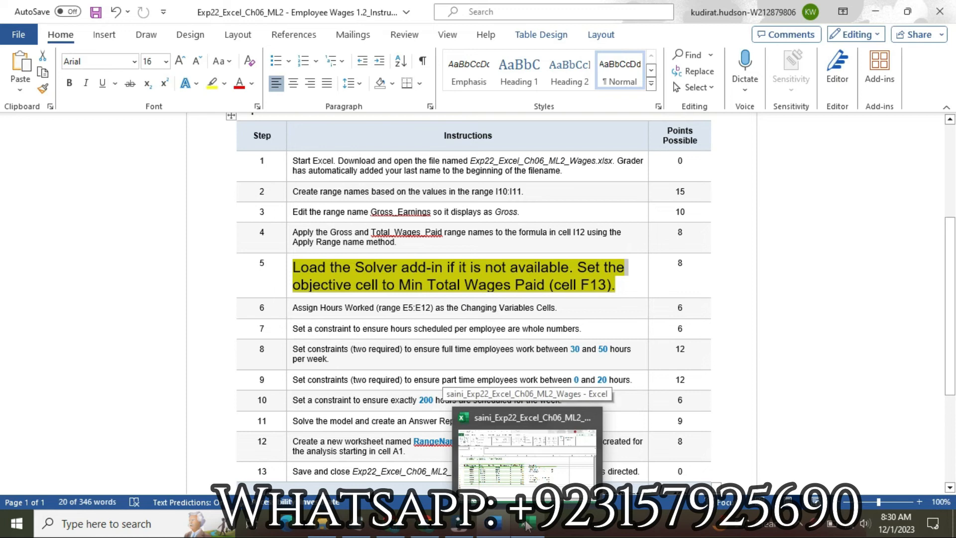
click(527, 523)
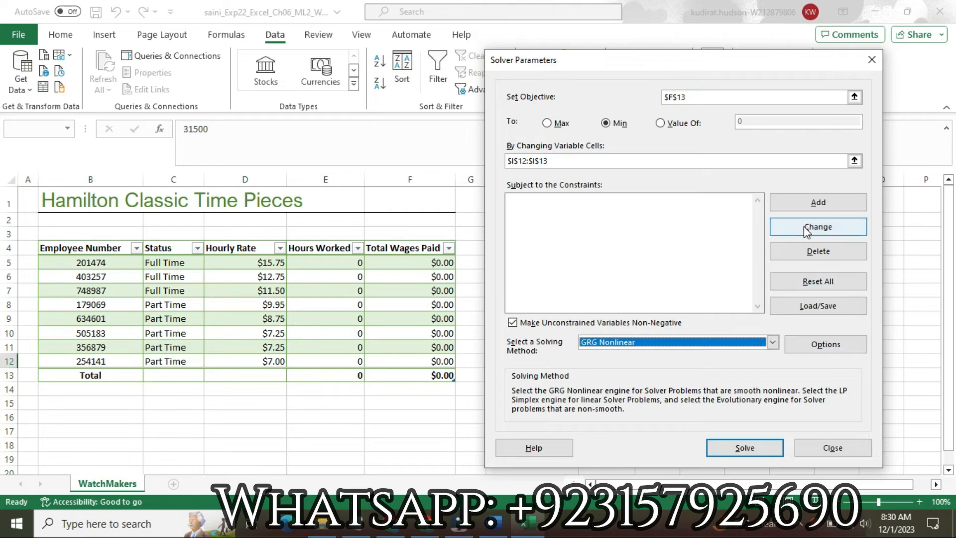
click(747, 450)
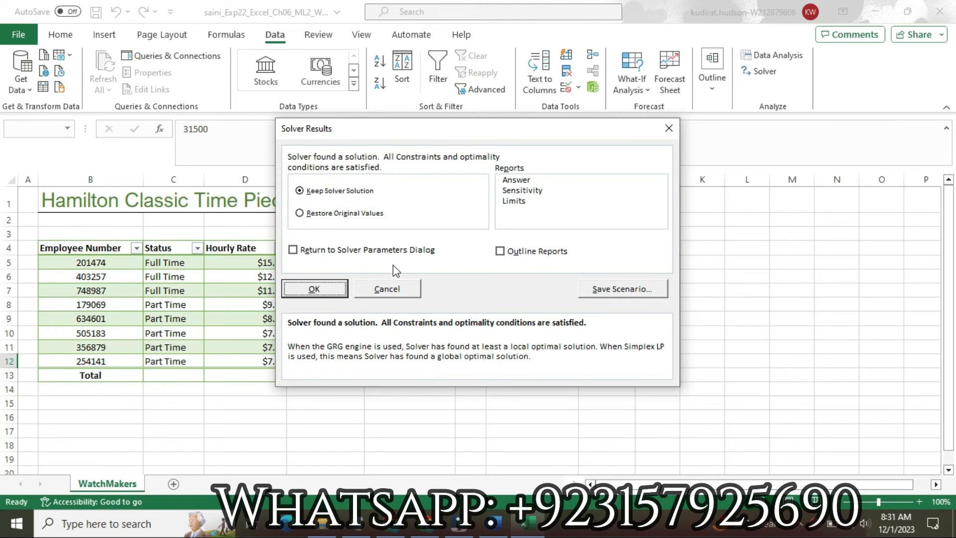
click(315, 291)
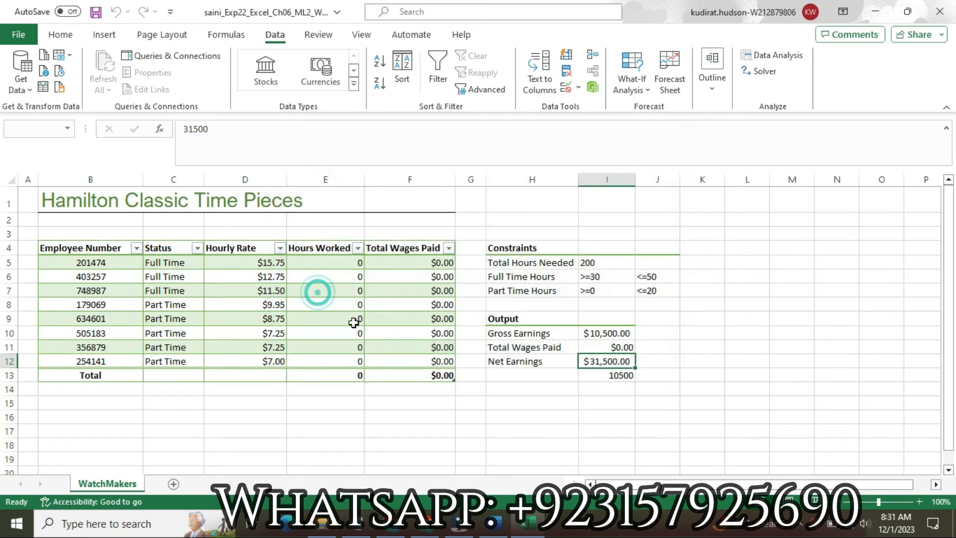
click(490, 459)
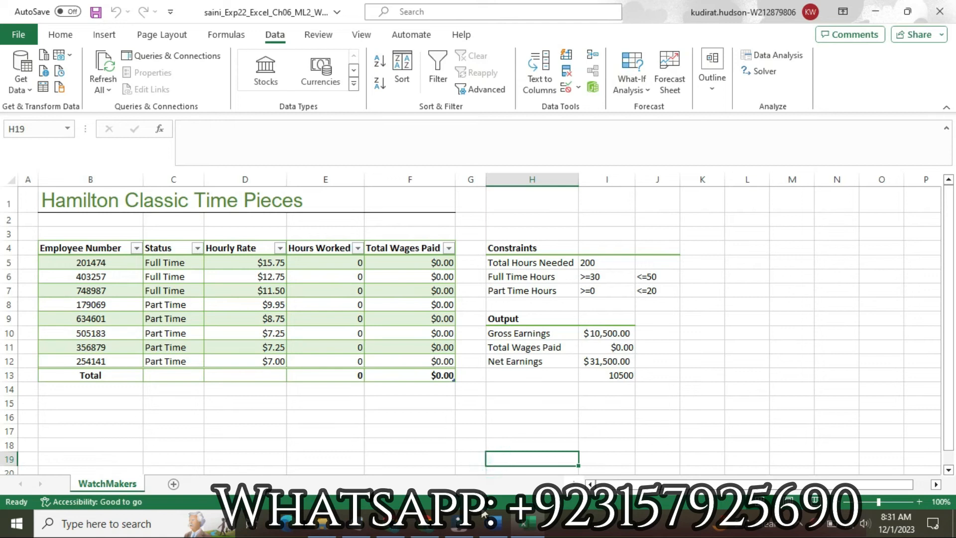
- Switch to Word, reset the step 5 instruction text to 9 pt and remove its highlighting
click(493, 531)
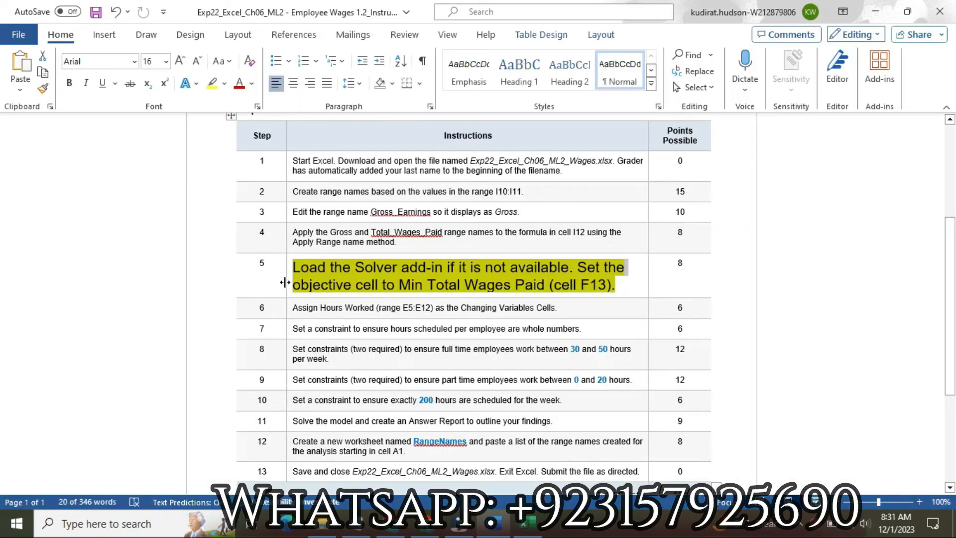
right_click(285, 285)
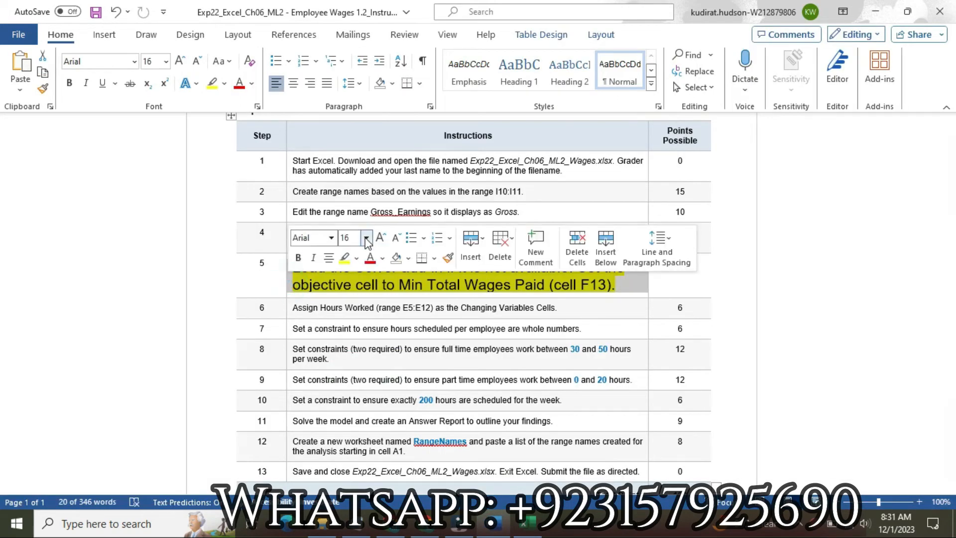
click(365, 238)
click(351, 272)
click(357, 258)
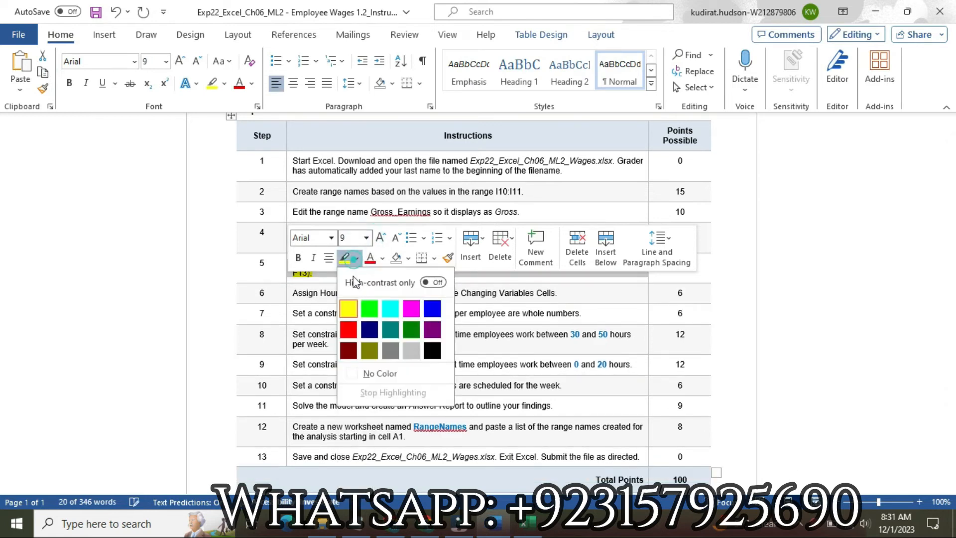
click(364, 374)
- Enlarge the step 6 instruction about the changing variable cells to 16 pt and highlight it in yellow
click(289, 297)
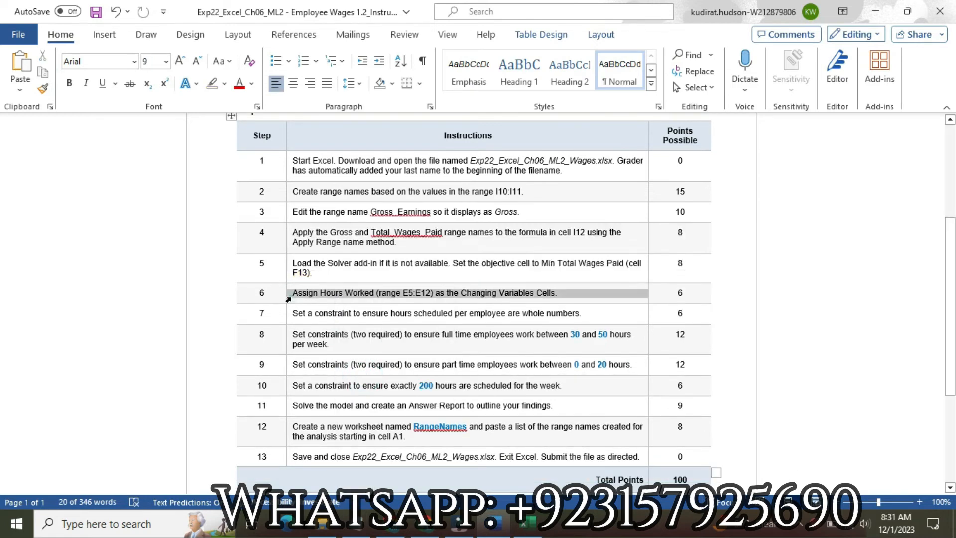
click(369, 253)
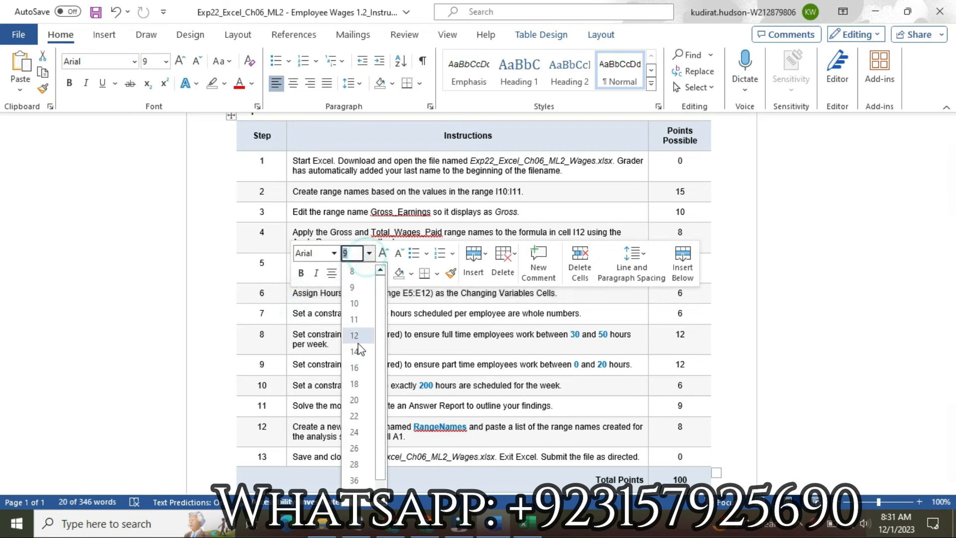
click(355, 371)
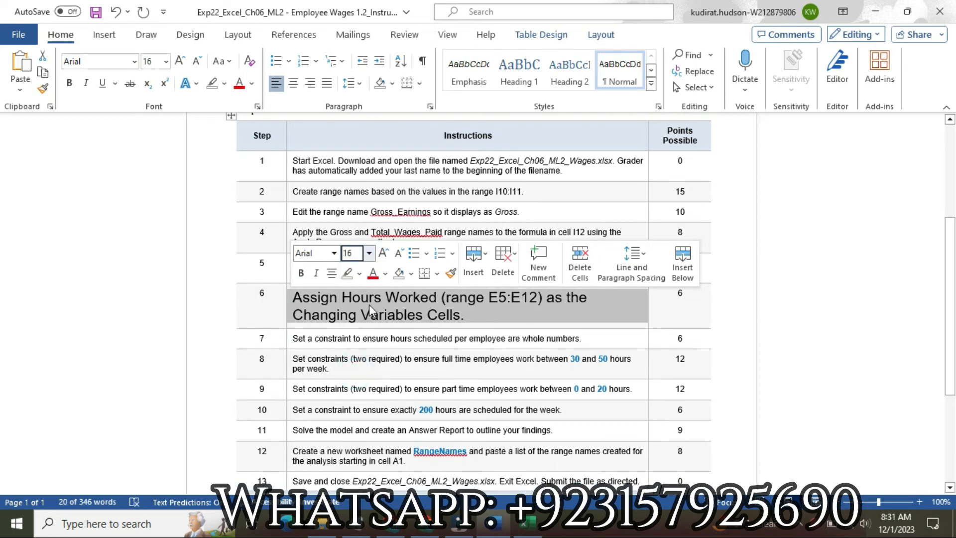
click(360, 274)
click(351, 323)
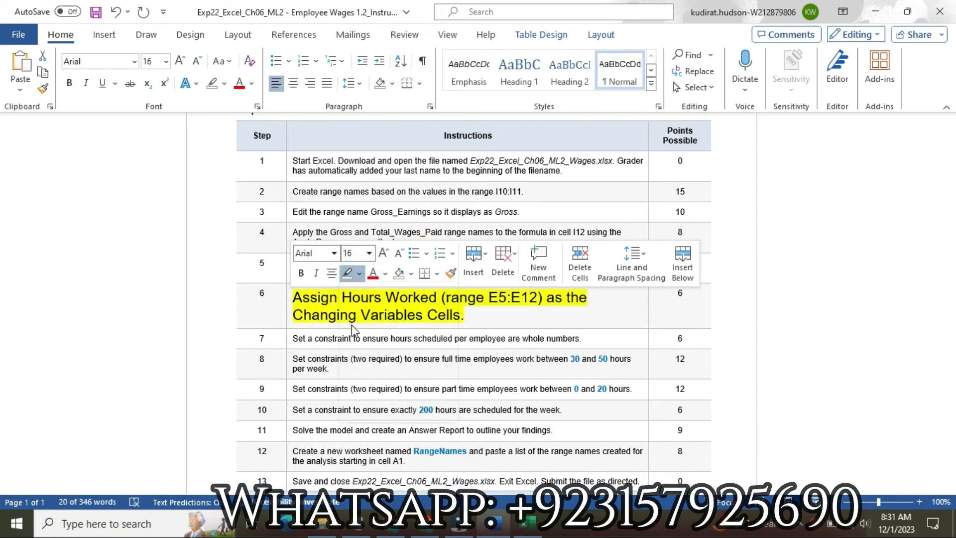
click(309, 298)
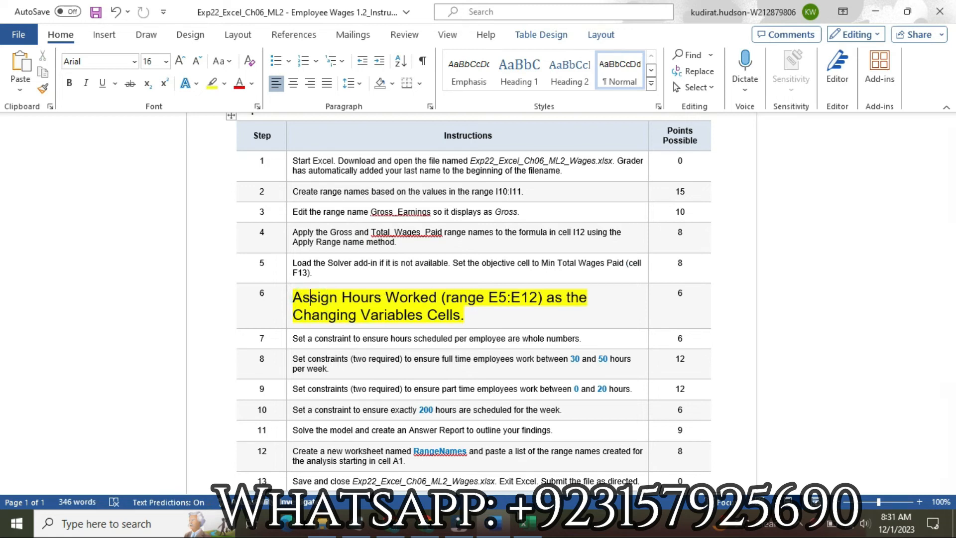
- Mark the range reference E5:E12 in the step 6 instruction, and select those Hours Worked cells in the Excel workbook
mouse_move(523, 522)
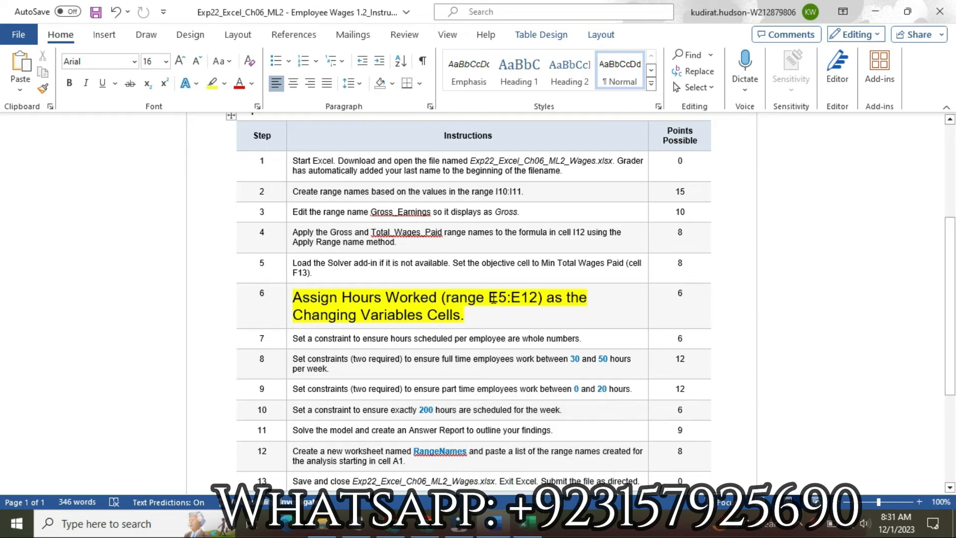
drag(488, 299, 537, 301)
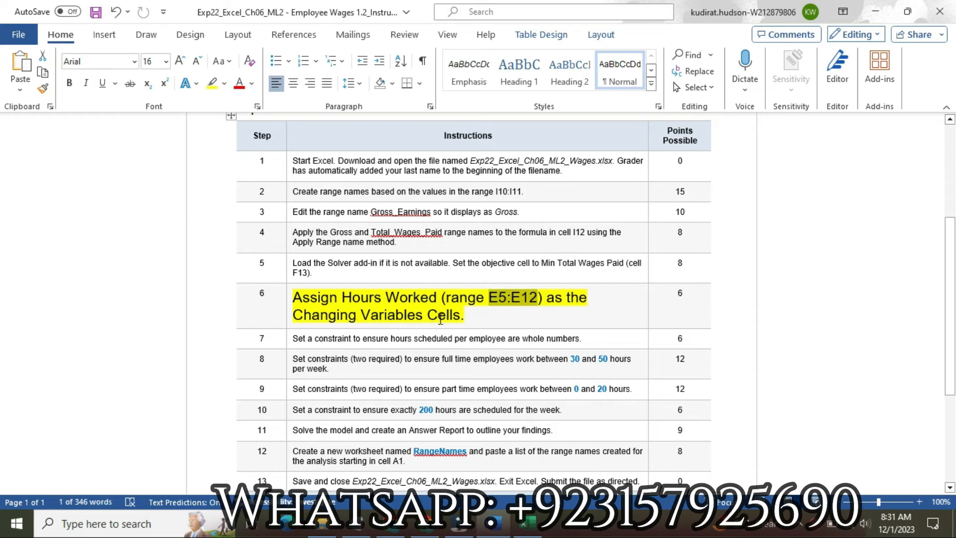
click(527, 522)
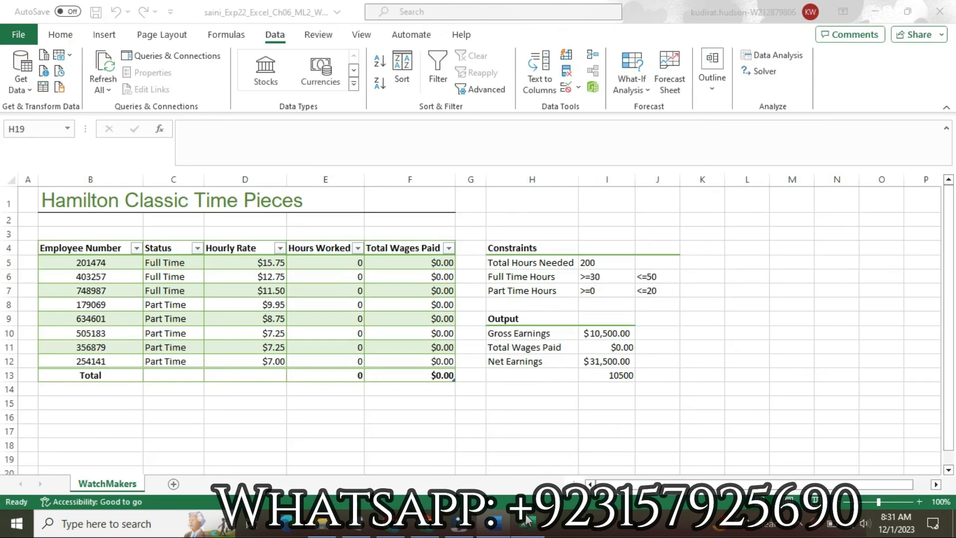
click(41, 128)
text(E5:E12)
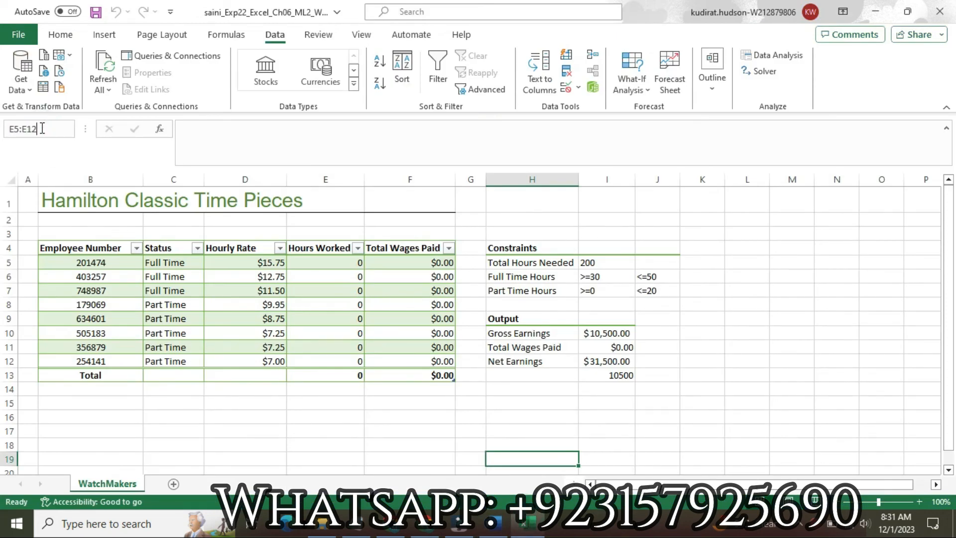
key(Return)
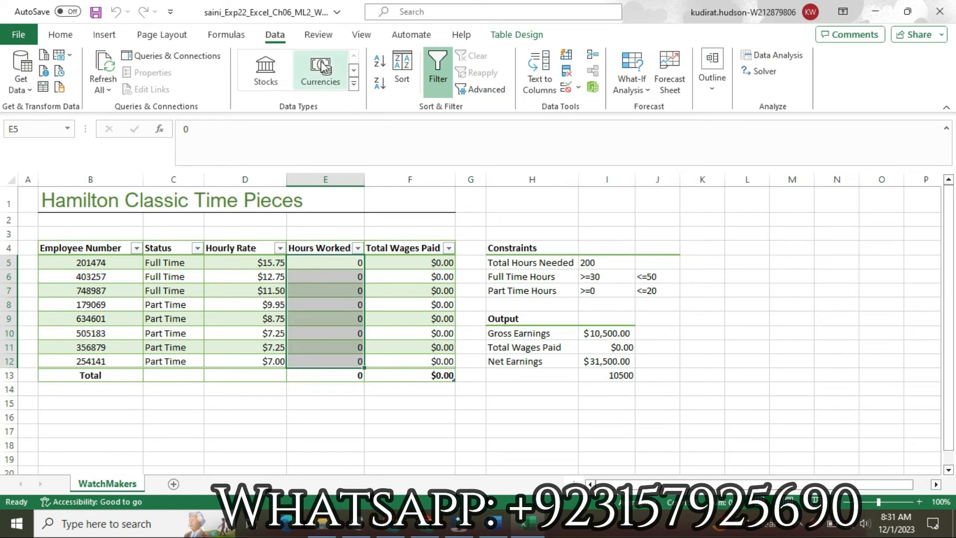
click(231, 38)
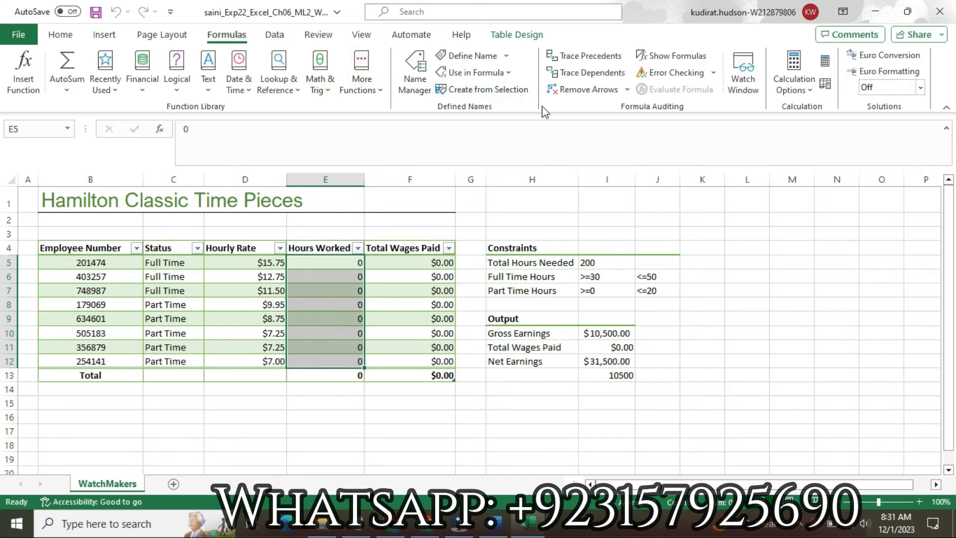
key(alt)
key(alt)
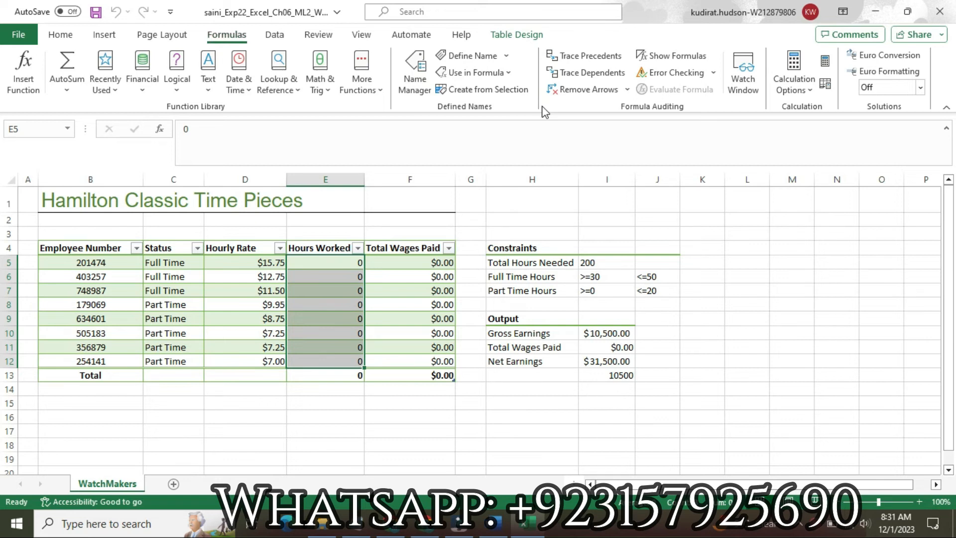